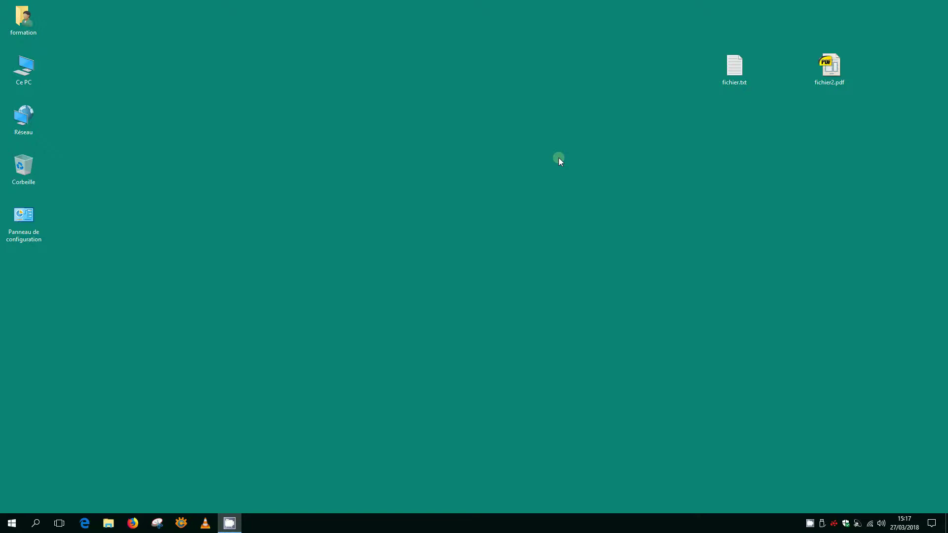
Move fichier.txt and fichier2.pdf side by side near the middle of the desktop
drag(734, 67, 497, 244)
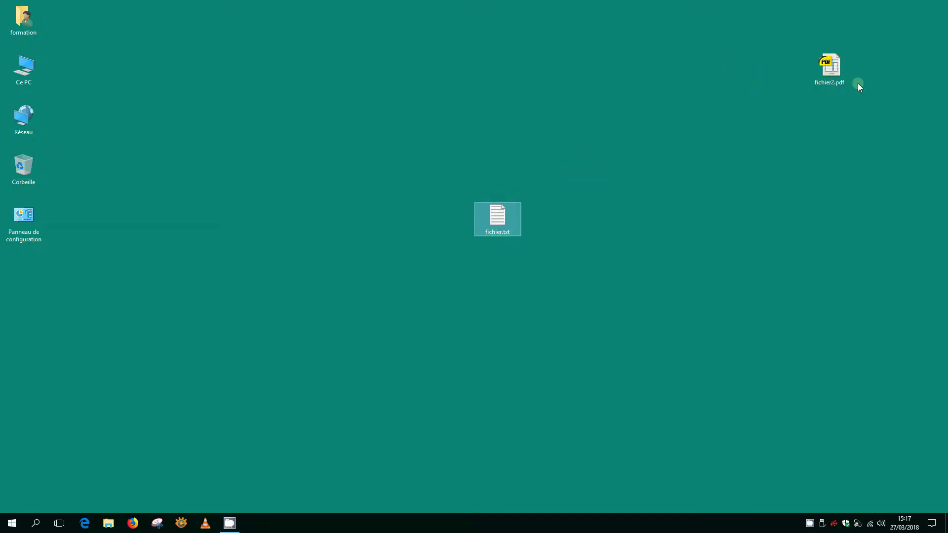
drag(829, 68, 545, 213)
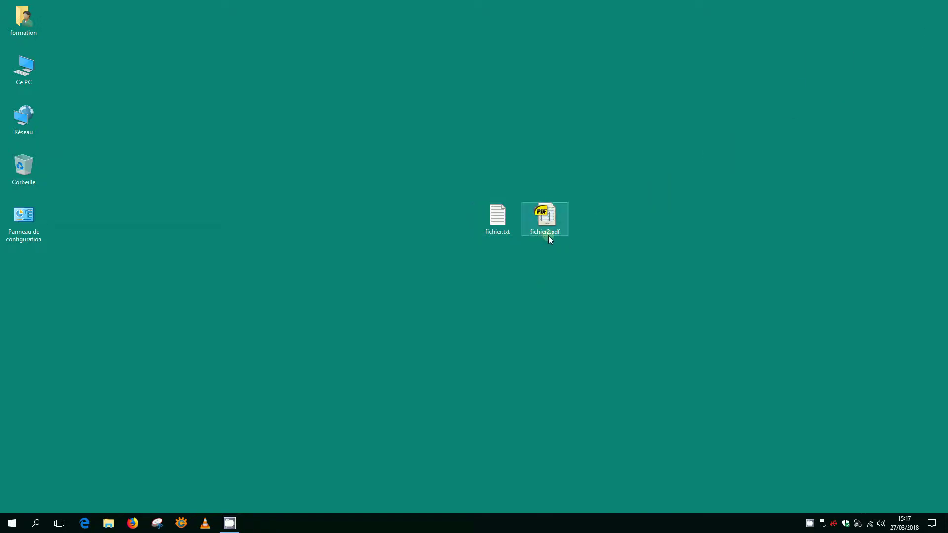
click(545, 276)
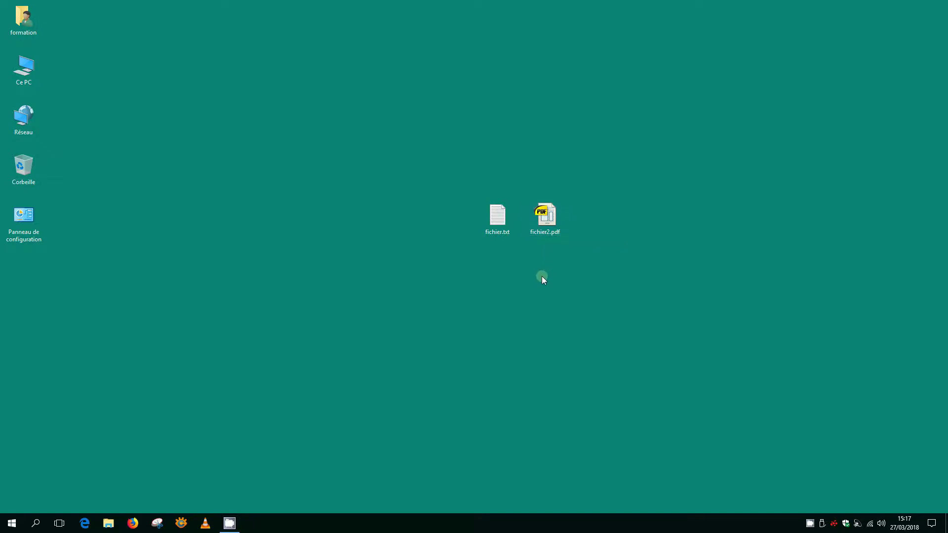
Examine the names, extensions and file type details of fichier.txt and fichier2.pdf on the desktop
click(507, 235)
ctrl+click(550, 235)
ctrl+click(560, 234)
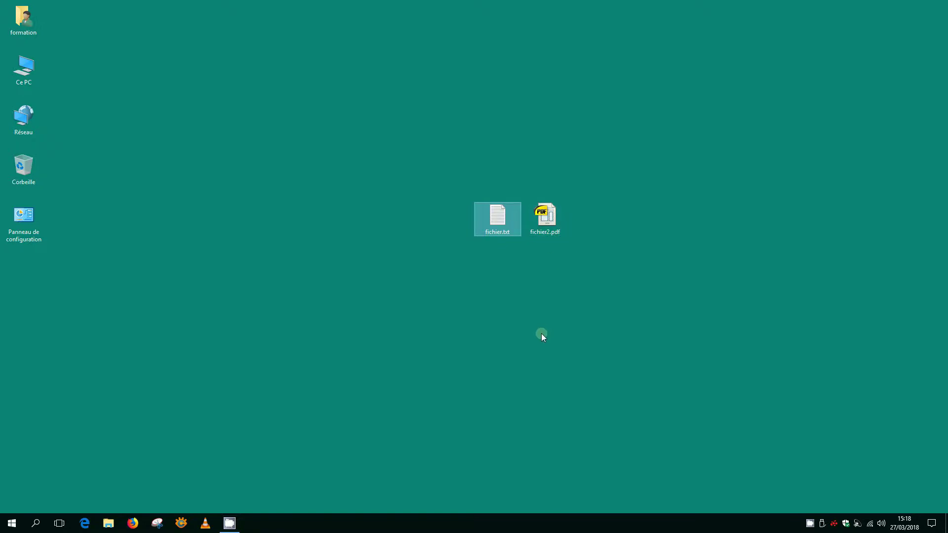
click(554, 203)
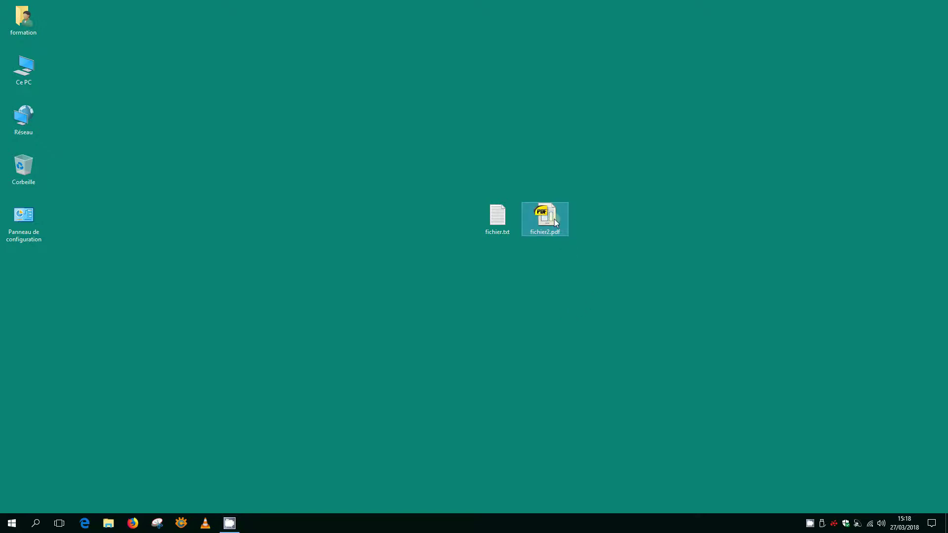
mouse_move(555, 219)
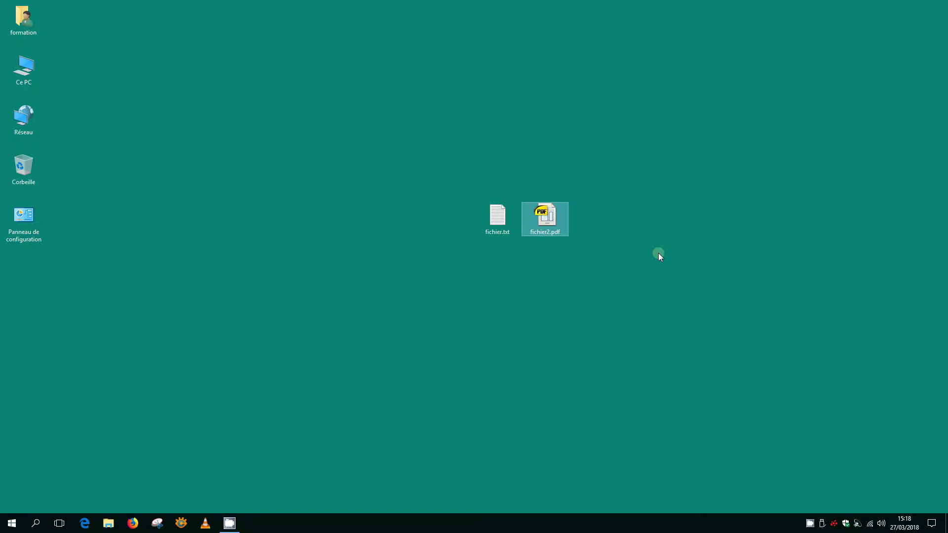
click(564, 254)
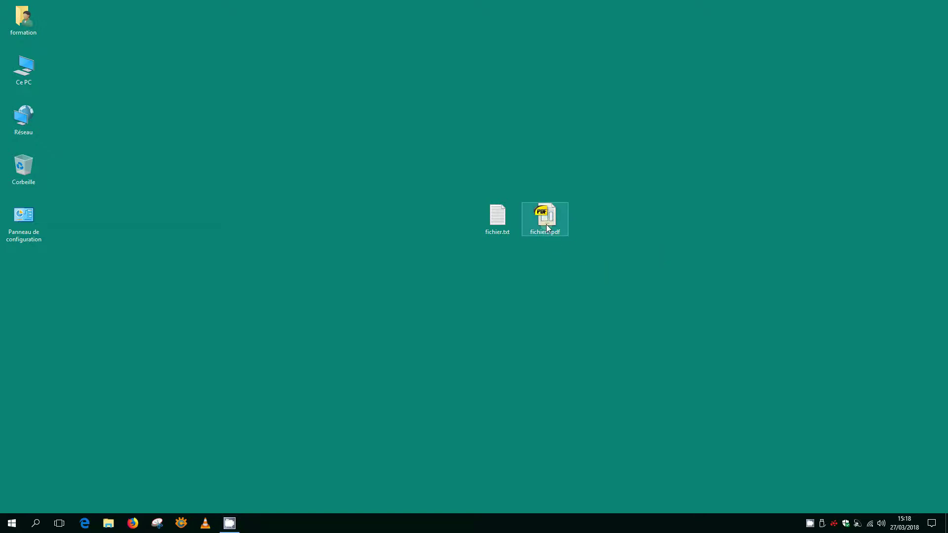
click(640, 255)
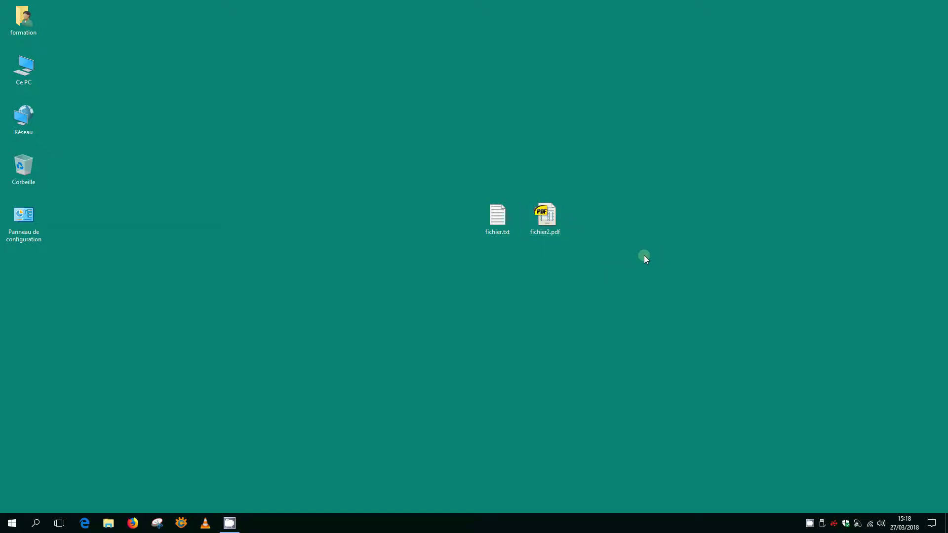
click(553, 224)
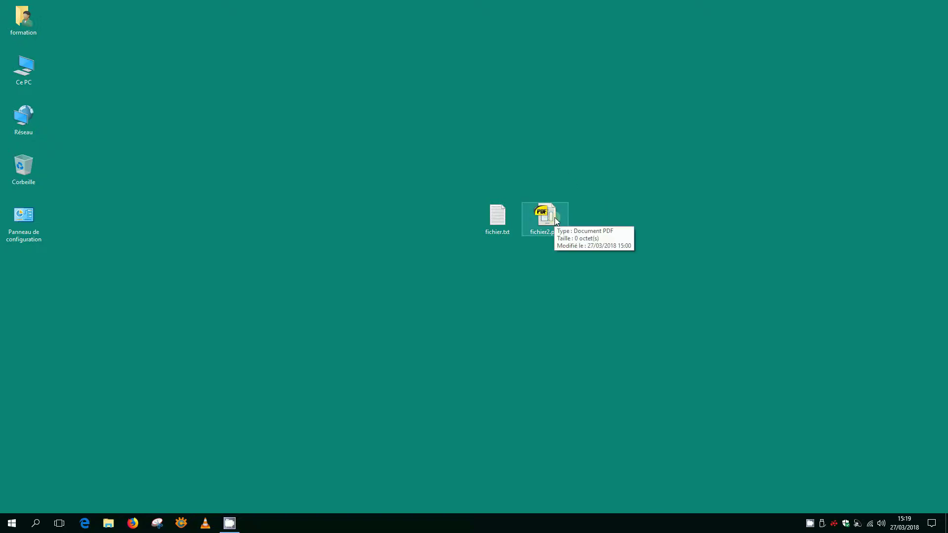
click(628, 213)
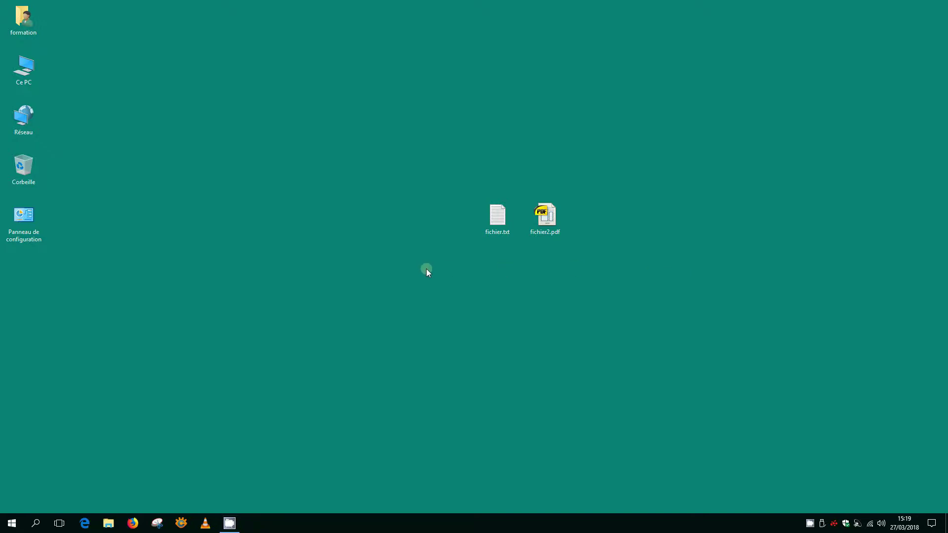
mouse_move(487, 235)
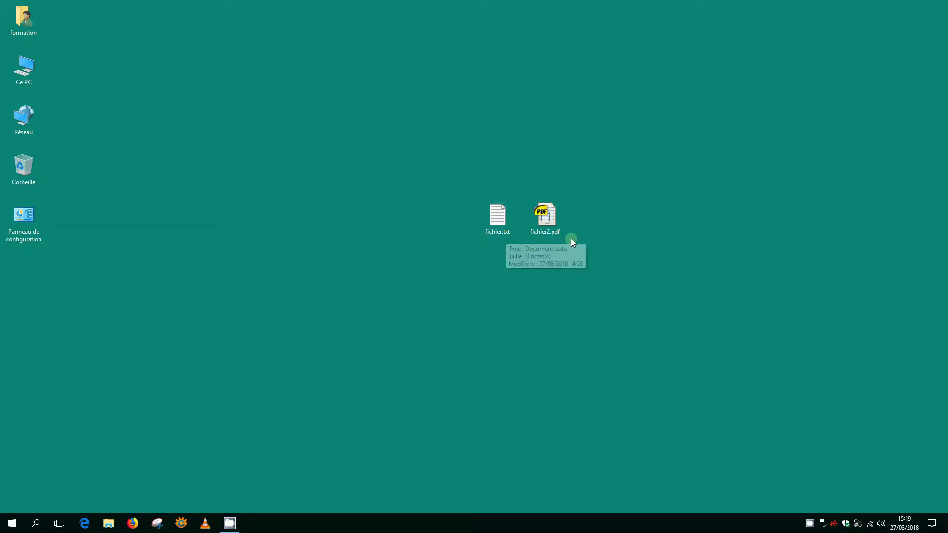
mouse_move(554, 236)
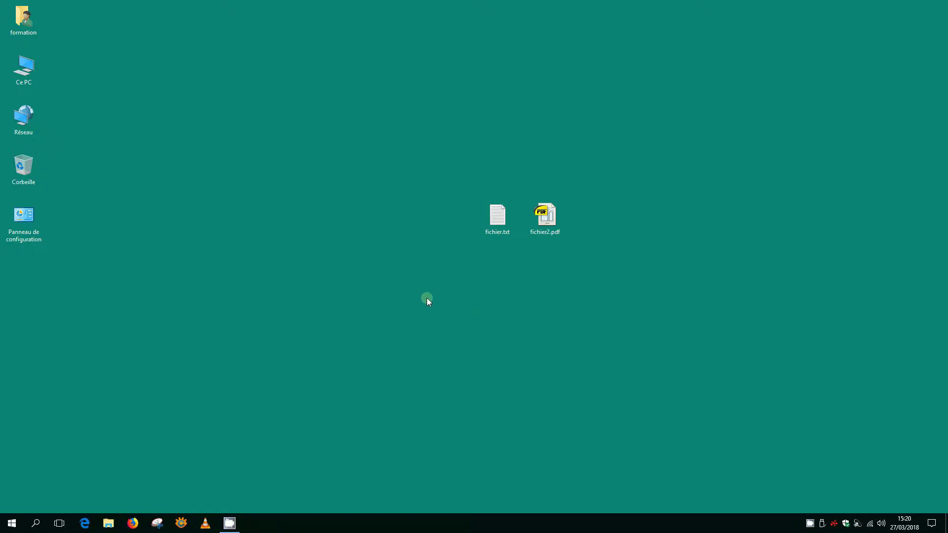
Search Windows for "explorateur de fichiers", open Options de l'Explorateur de fichiers, and place its dialog beside the two desktop files
click(36, 525)
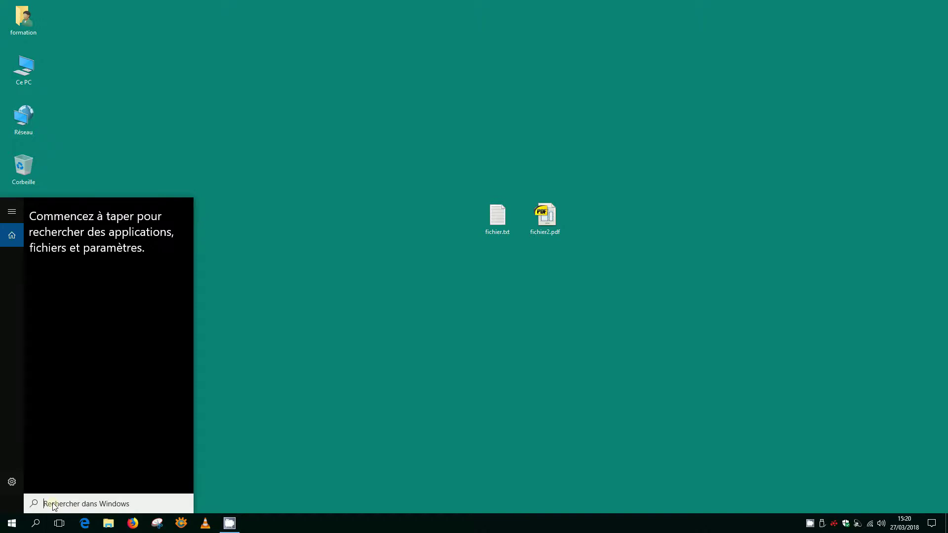
text(explorateu)
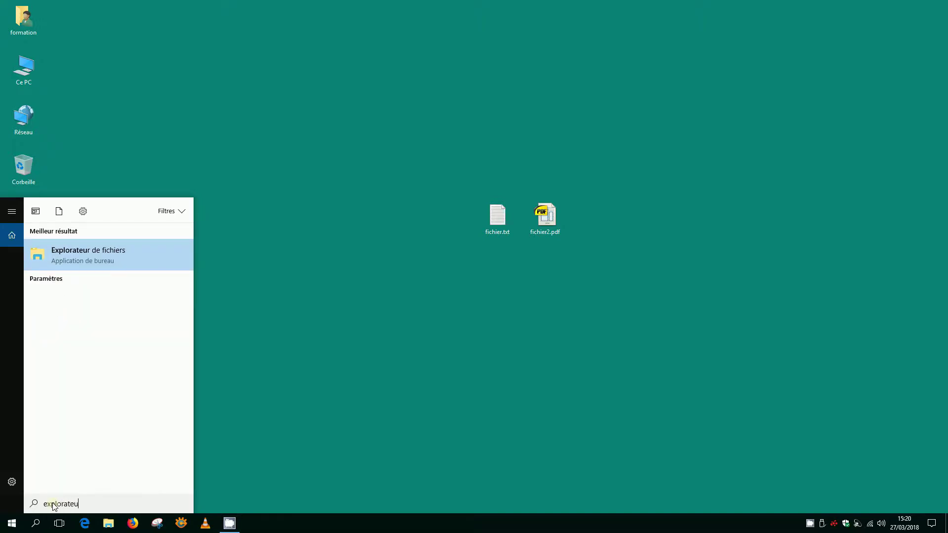
text(re)
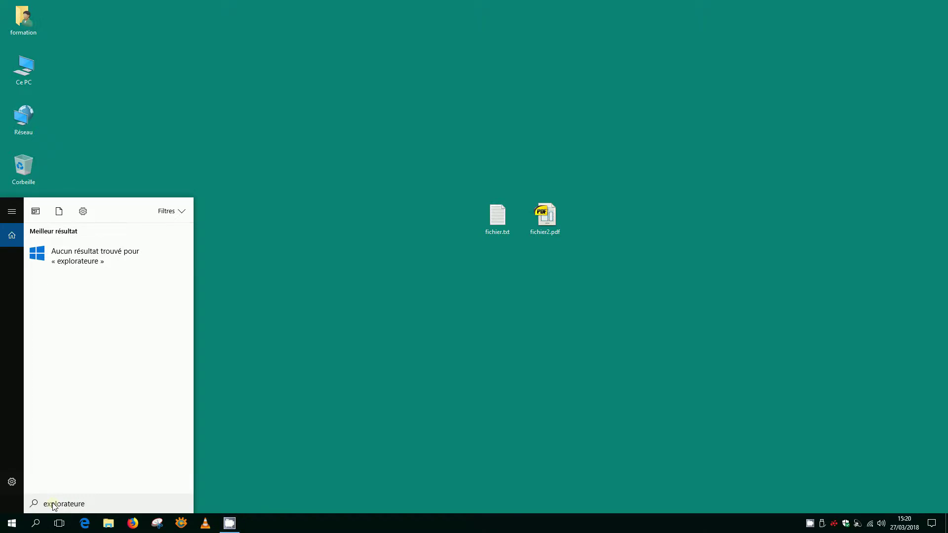
key(BackSpace)
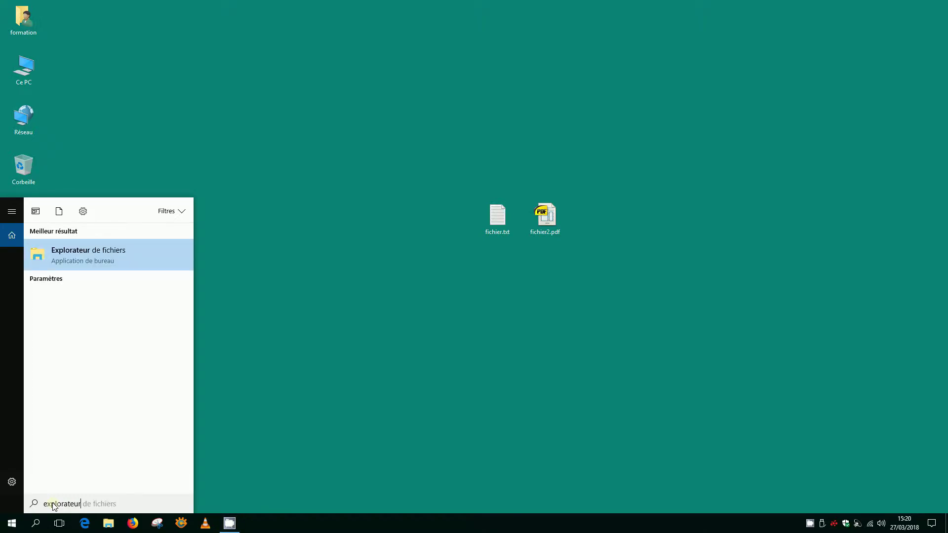
text(d)
text(i)
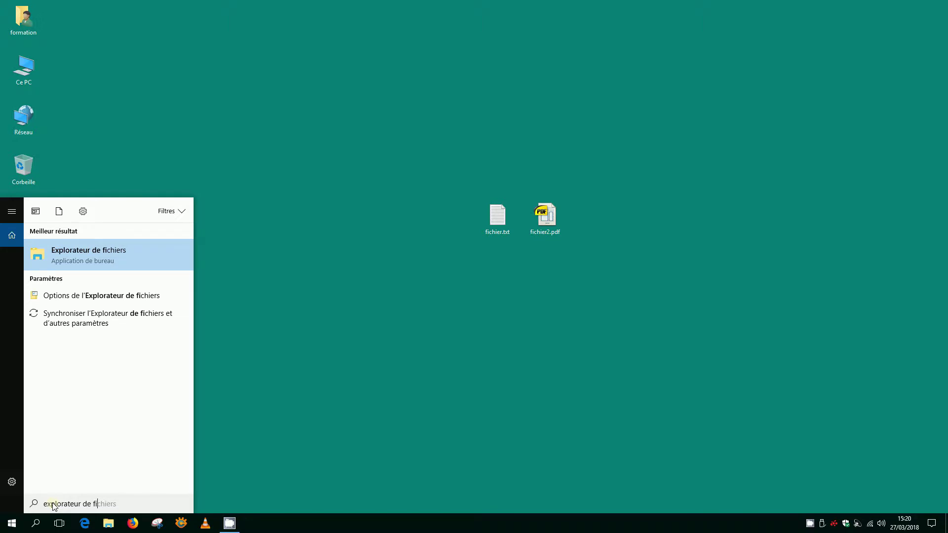
text(chiers)
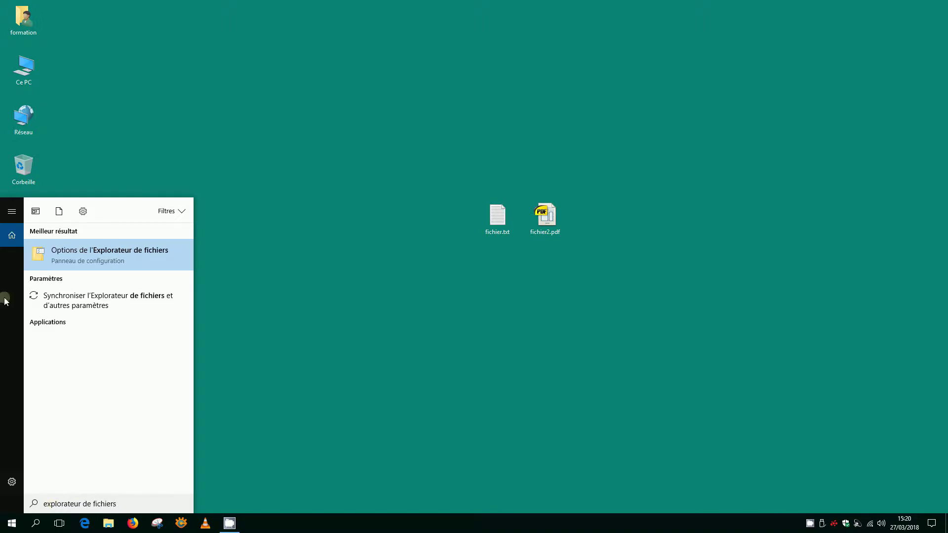
click(77, 273)
drag(154, 87, 725, 156)
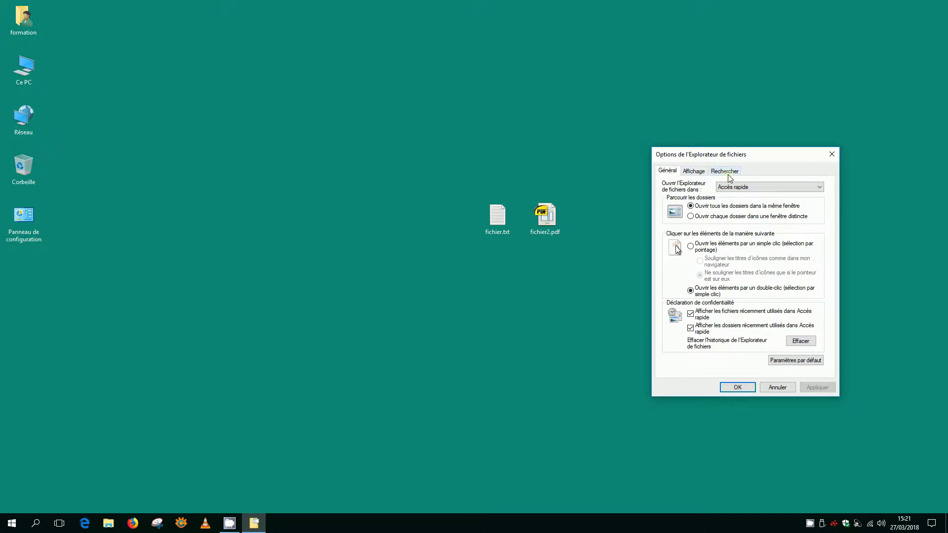
Enable the advanced display setting "Masquer les extensions des fichiers dont le type est connu" and apply it
click(699, 176)
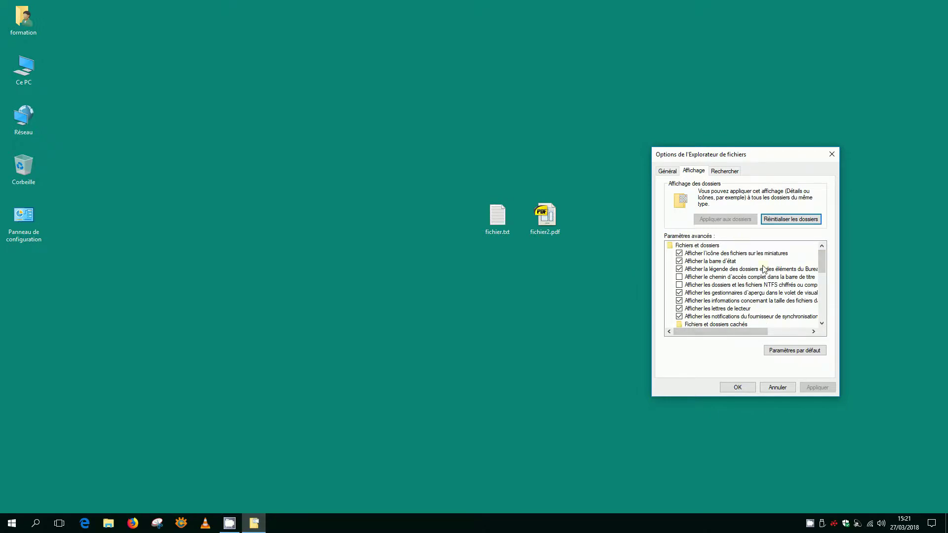
drag(822, 261, 789, 286)
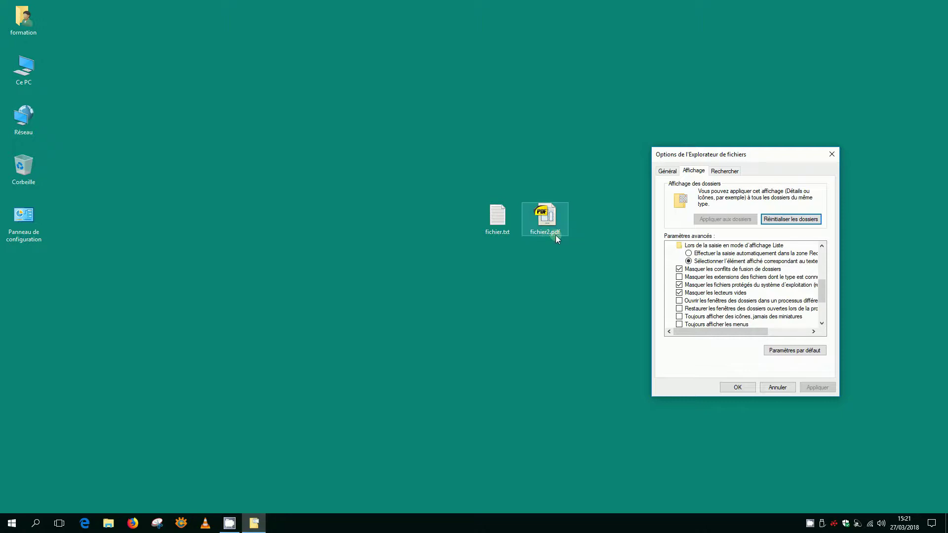
click(680, 278)
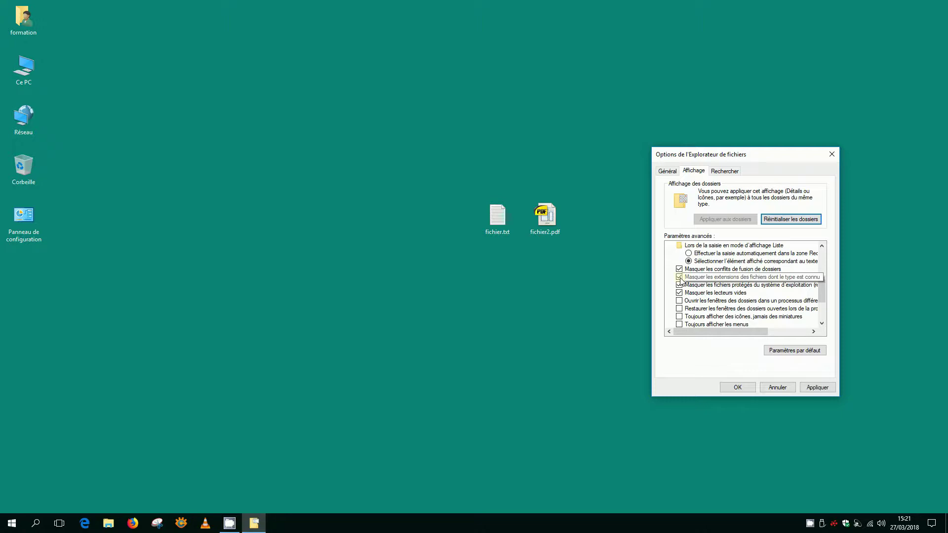
click(817, 388)
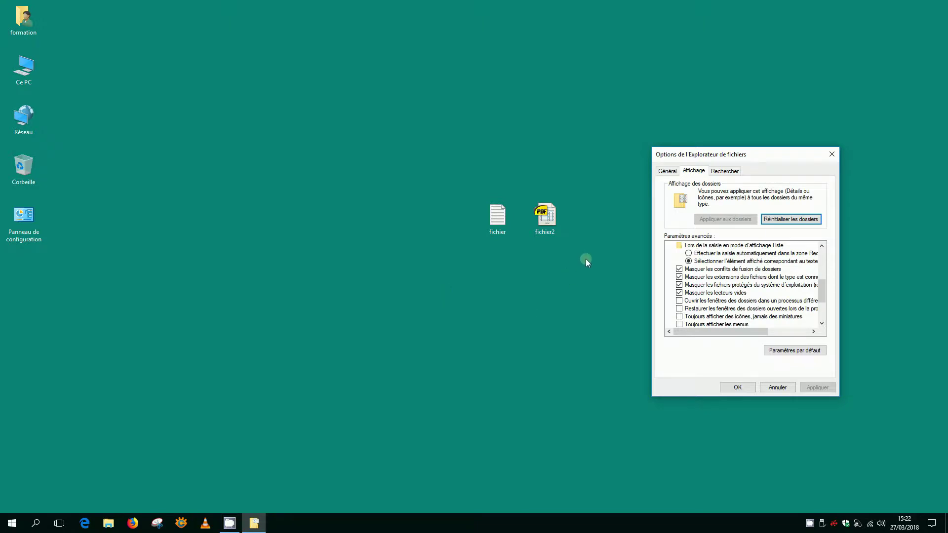
Disable "Masquer les extensions des fichiers dont le type est connu", apply the change, and close the folder options
click(679, 277)
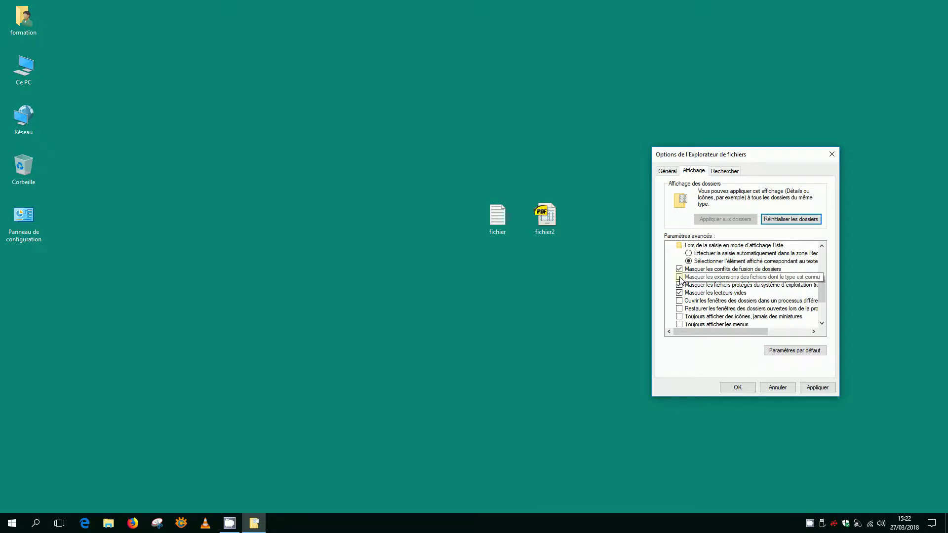
click(824, 388)
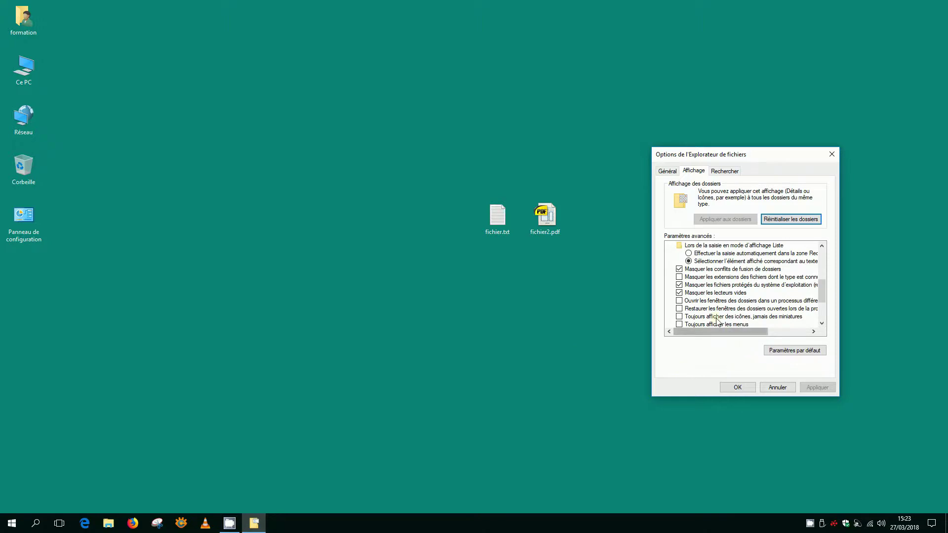
click(508, 328)
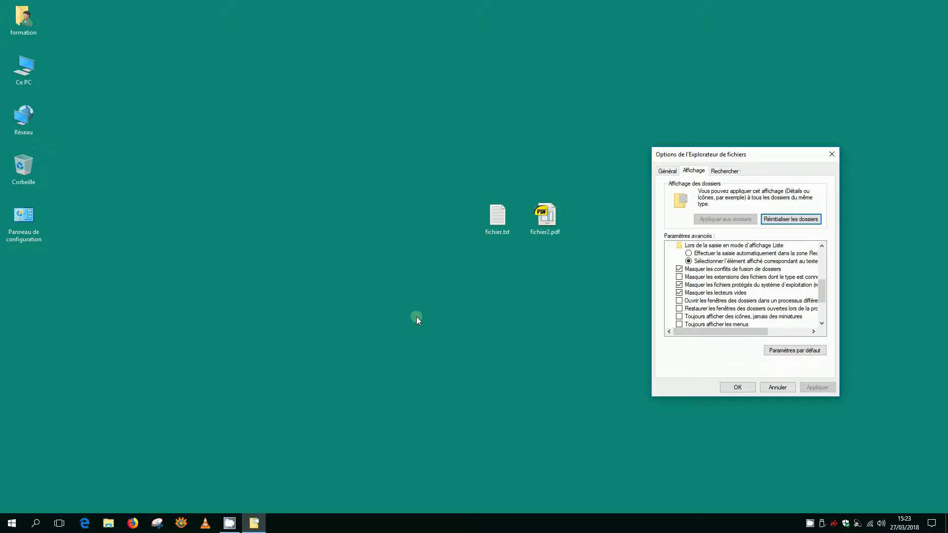
click(737, 387)
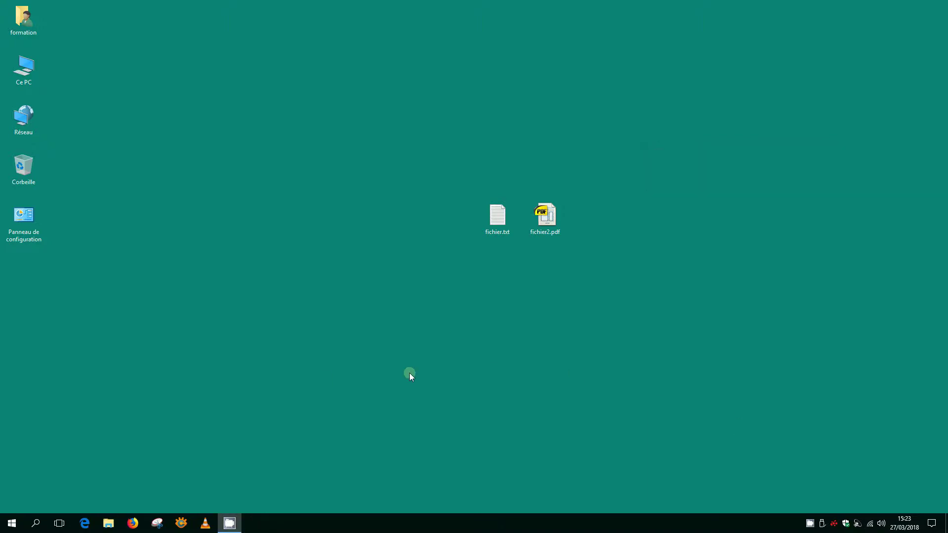
Switch to Firefox and open the saved File-Extension.org bookmark
click(131, 525)
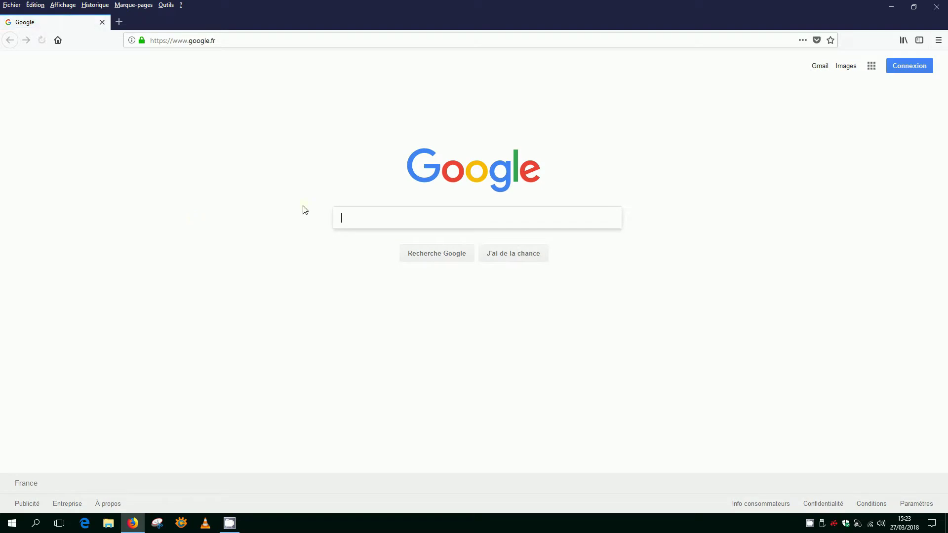
click(133, 5)
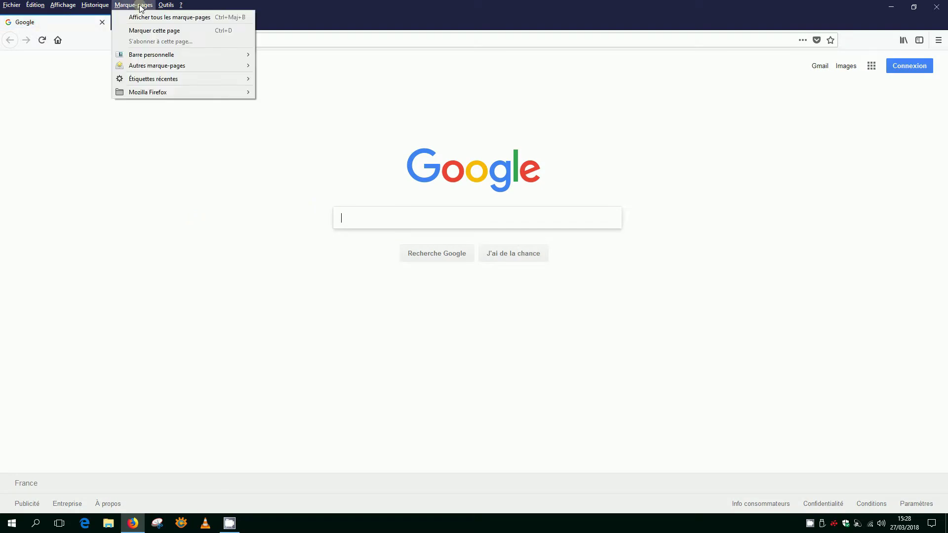
mouse_move(155, 69)
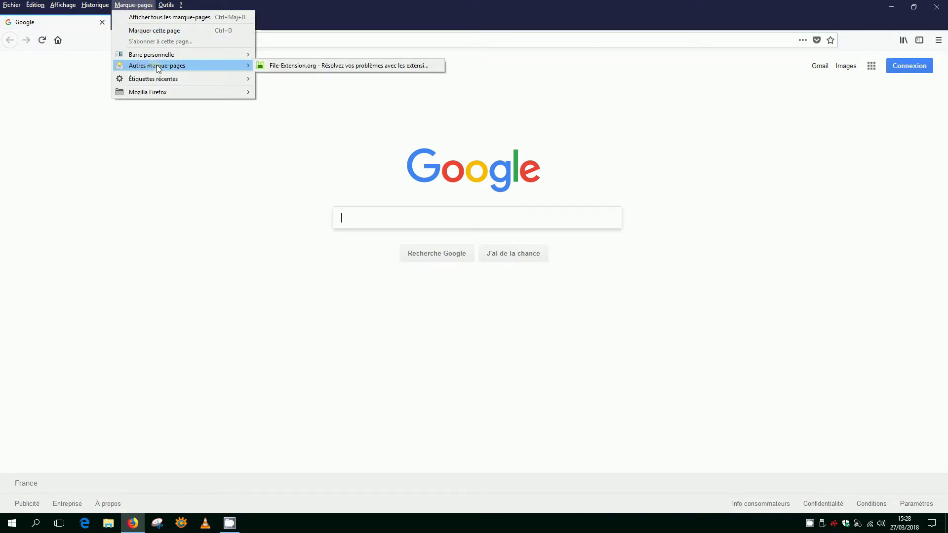
click(306, 68)
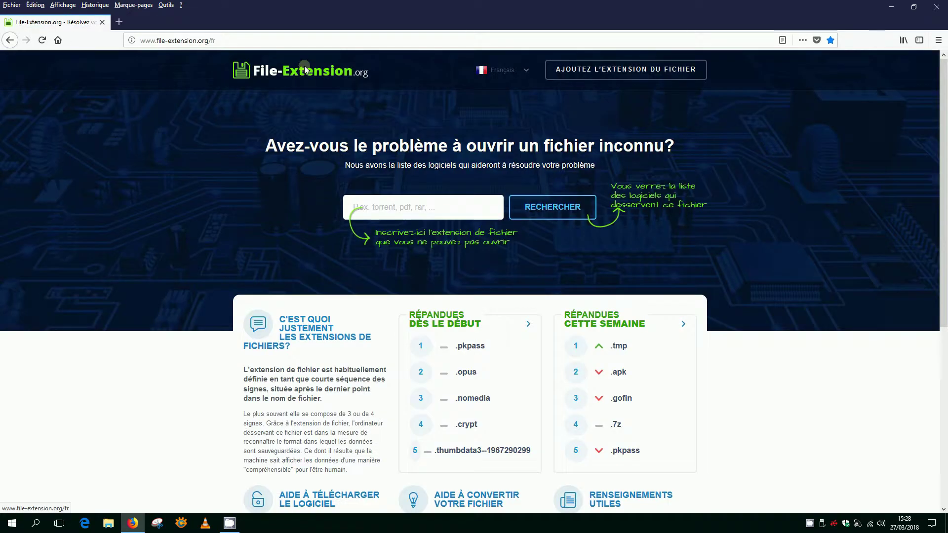
Search File-Extension.org for the pdf extension and examine the programs listed for each operating system
click(396, 207)
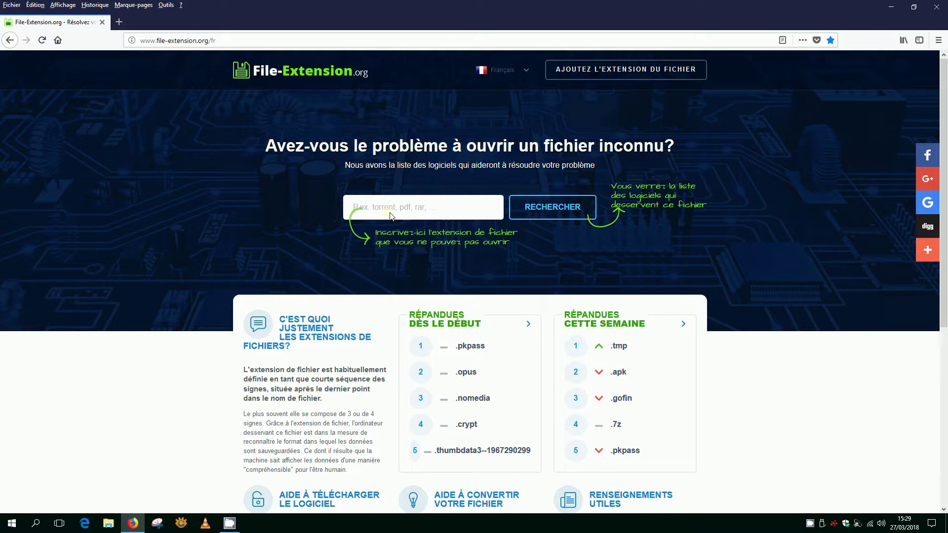
scroll(436, 227, down, 6)
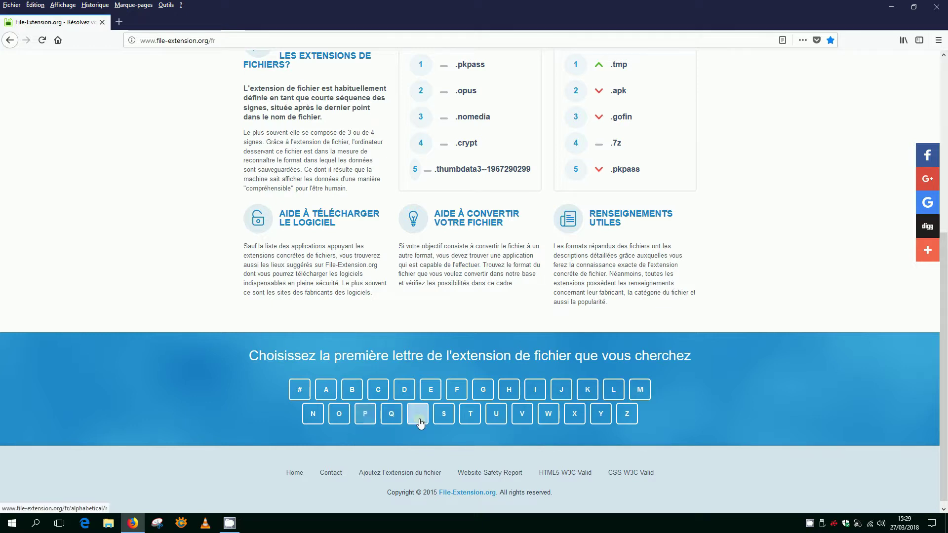
scroll(392, 414, up, 6)
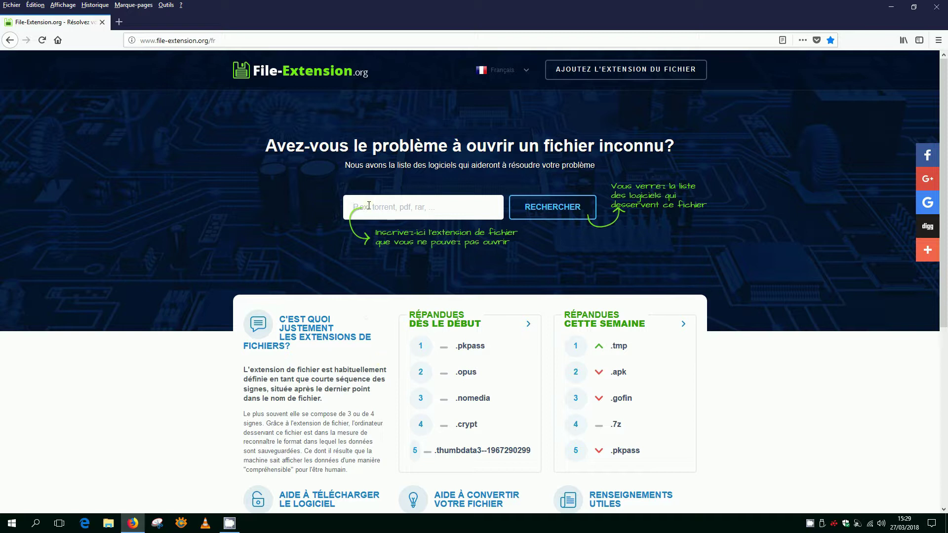
click(378, 206)
text(pdf)
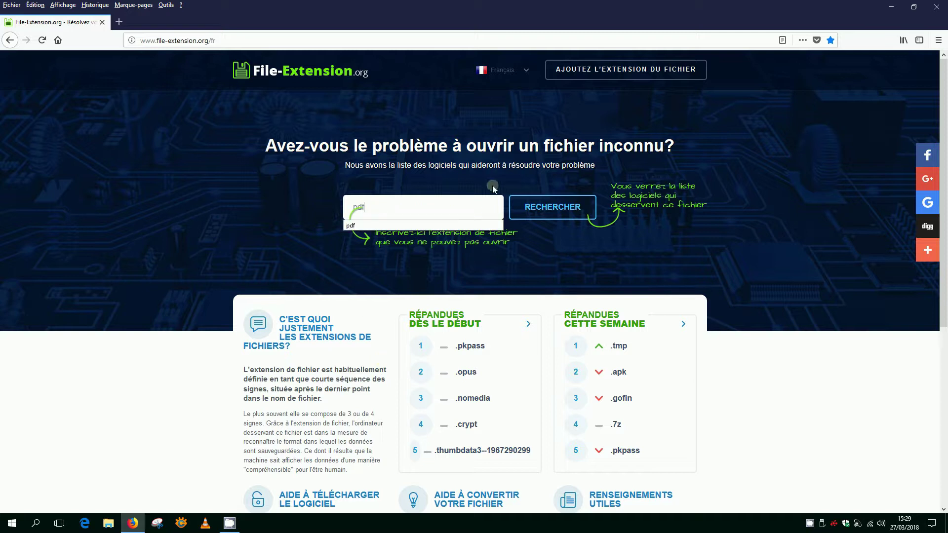
click(543, 207)
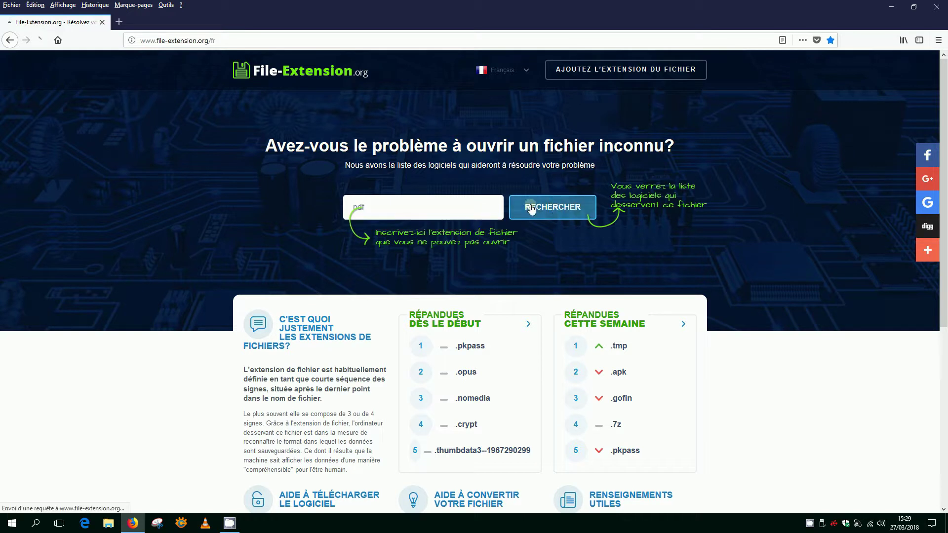
scroll(718, 252, down, 3)
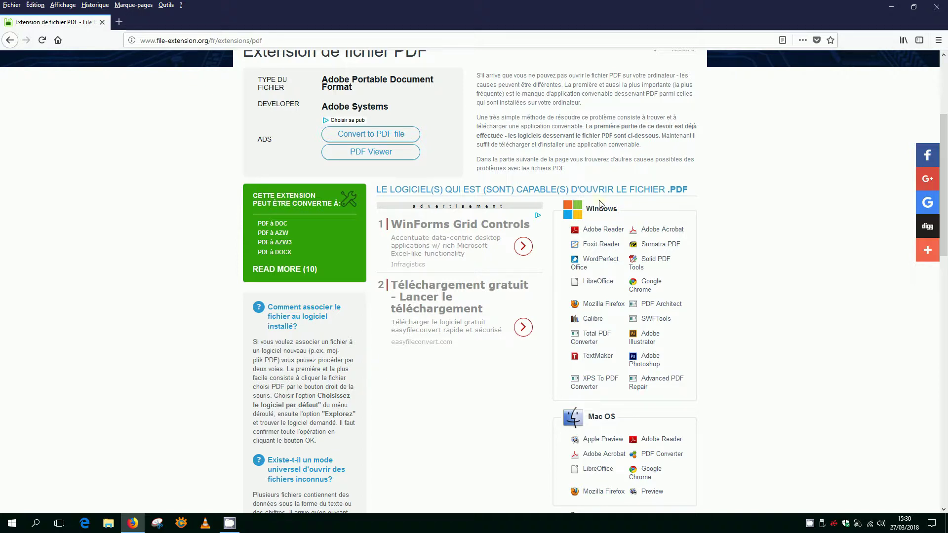
scroll(702, 371, down, 4)
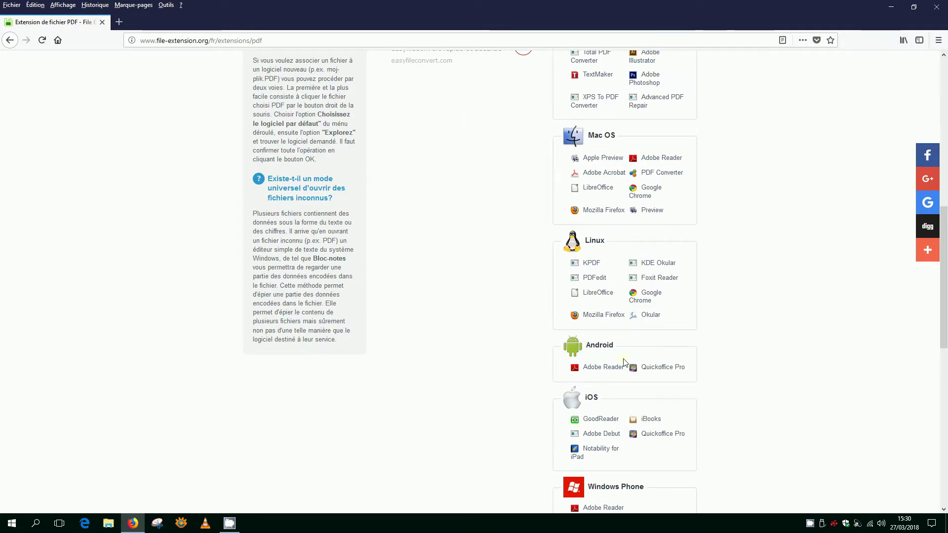
scroll(624, 362, down, 2)
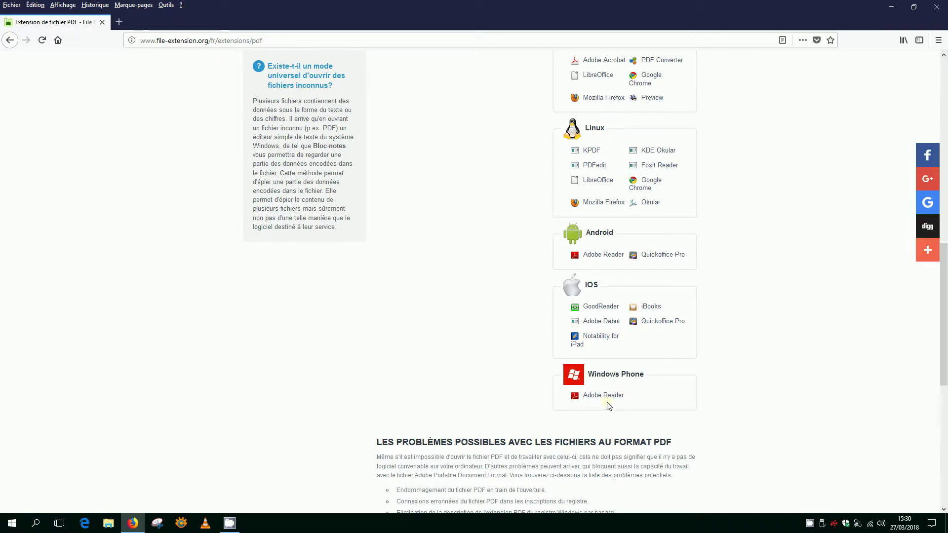
Look up the txt extension with the site's search
scroll(609, 406, up, 10)
click(390, 131)
text(txt)
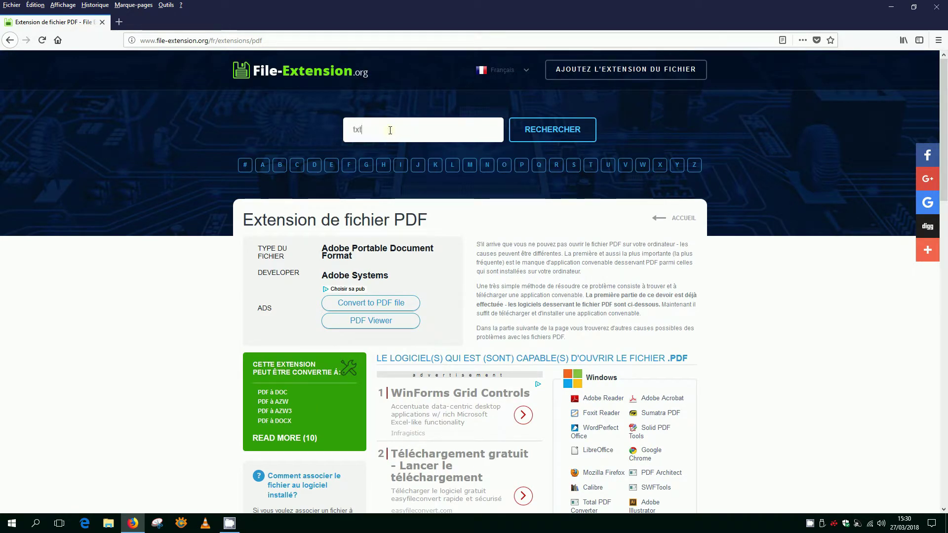
click(554, 130)
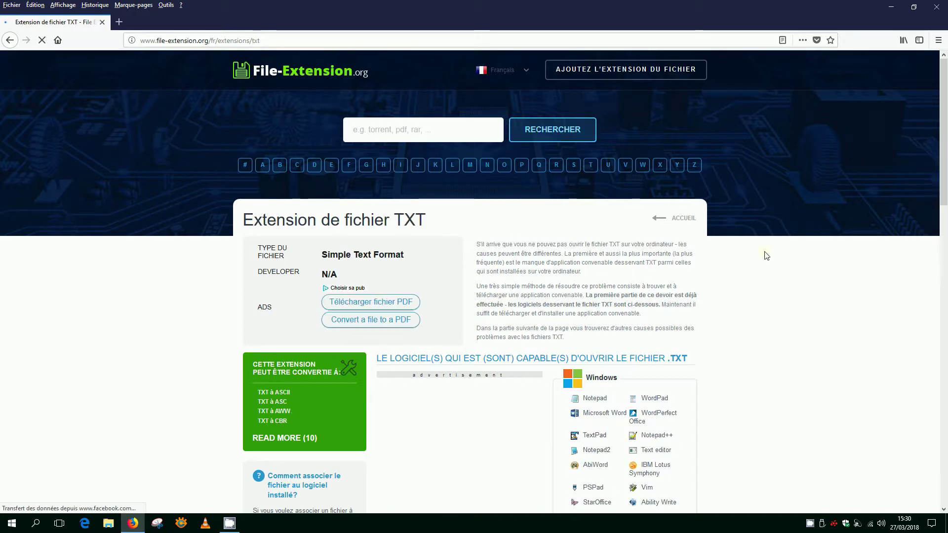
Examine the file type description for TXT and the software listed for opening it on Windows, Mac OS, Linux, Android and Windows Phone
scroll(766, 276, down, 3)
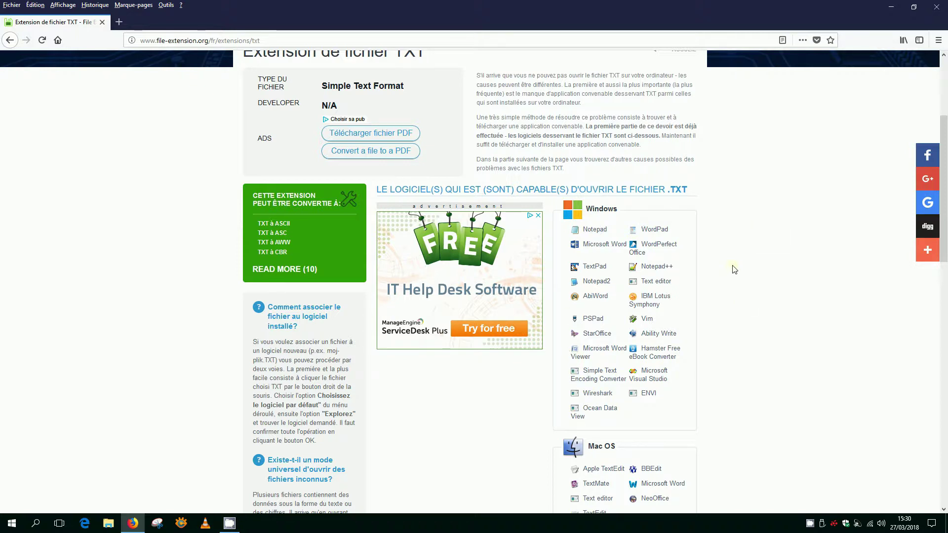
scroll(603, 326, down, 3)
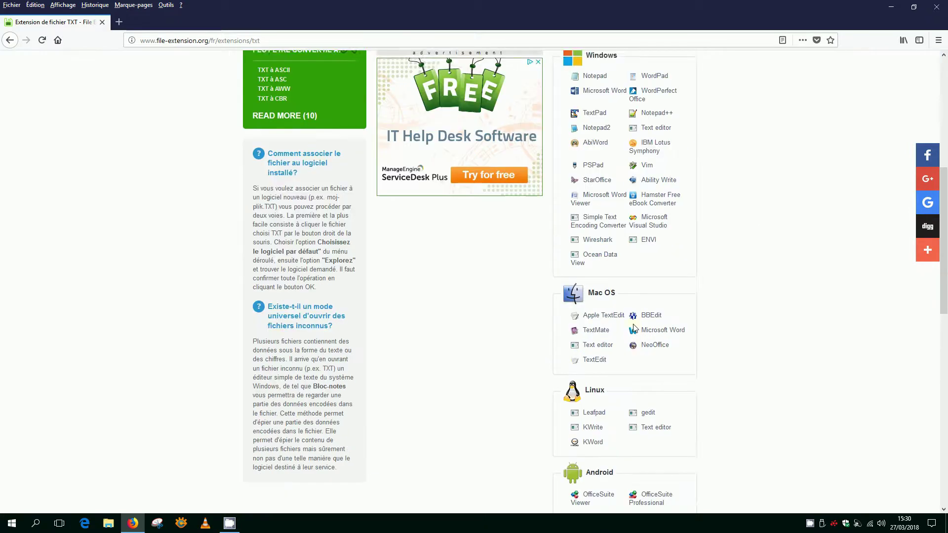
scroll(576, 313, down, 2)
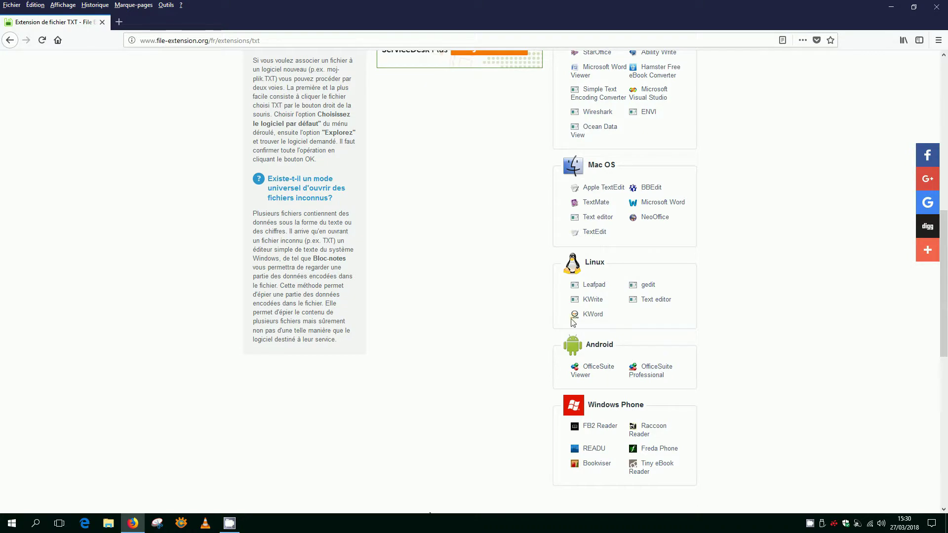
scroll(626, 341, down, 2)
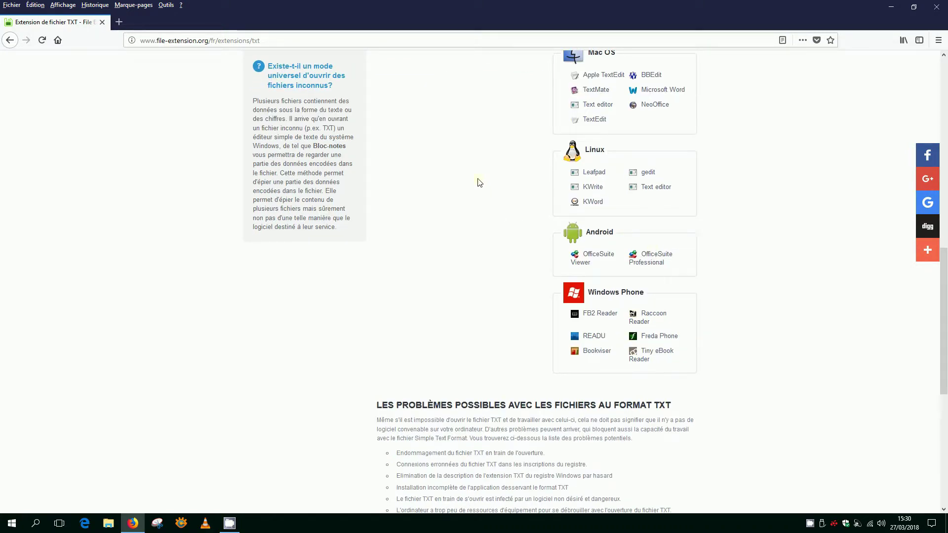
scroll(450, 160, up, 3)
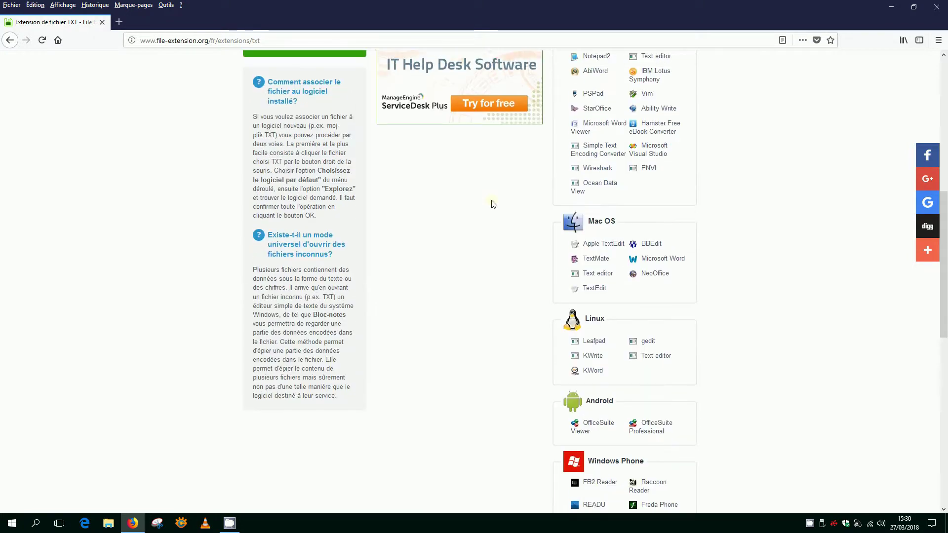
scroll(506, 220, up, 4)
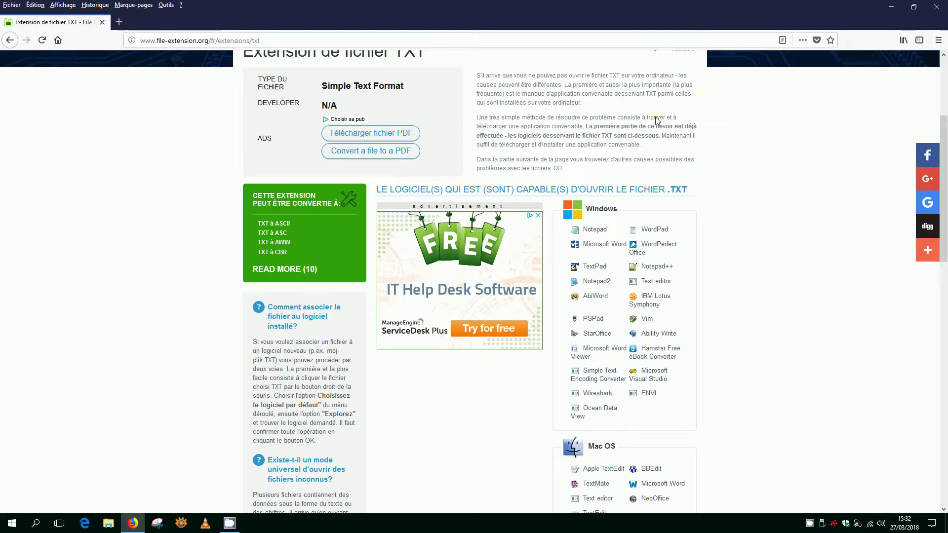
scroll(567, 201, up, 3)
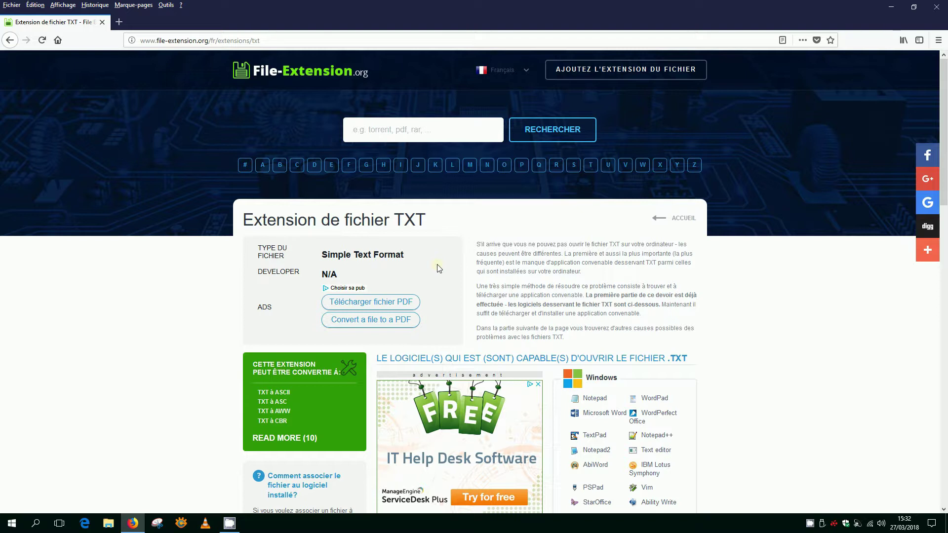
click(521, 73)
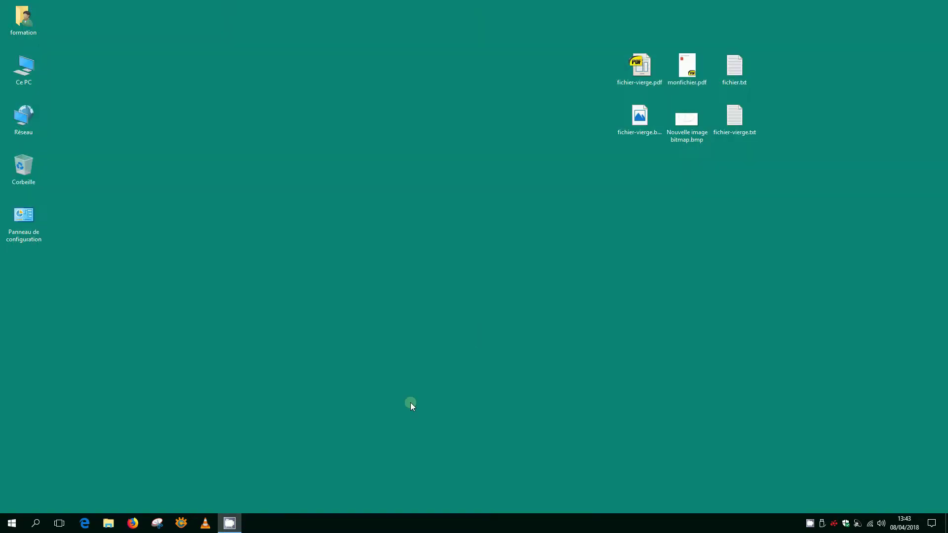
Open Firefox and load the saved mh-nexus bookmark
click(132, 523)
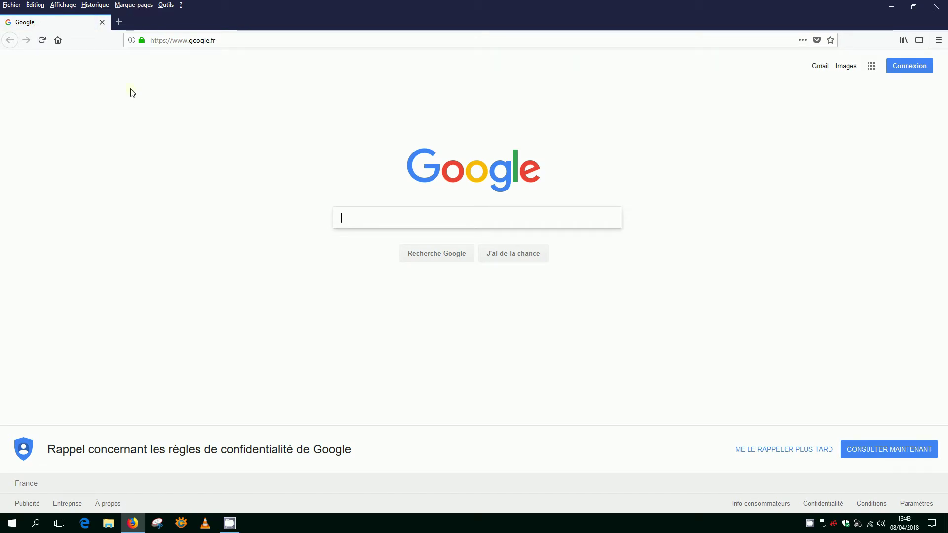
click(134, 7)
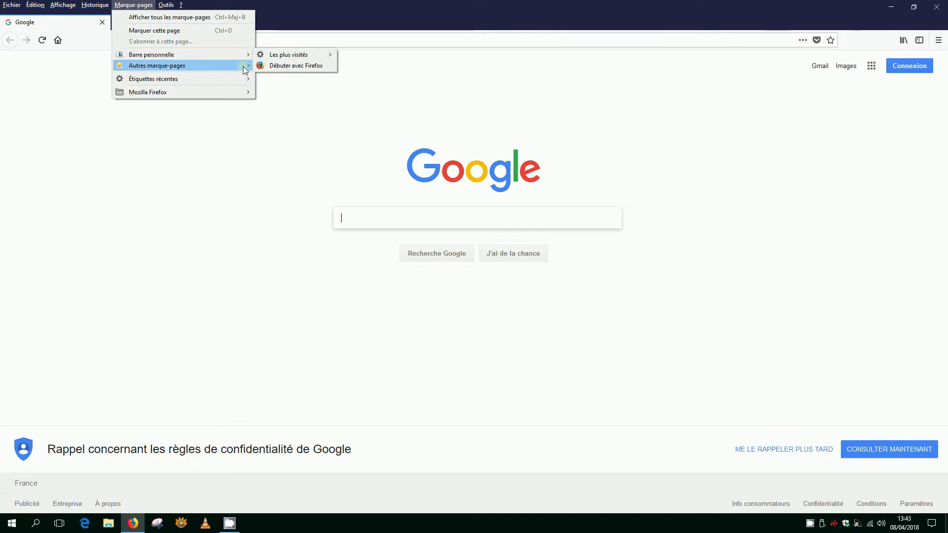
mouse_move(243, 66)
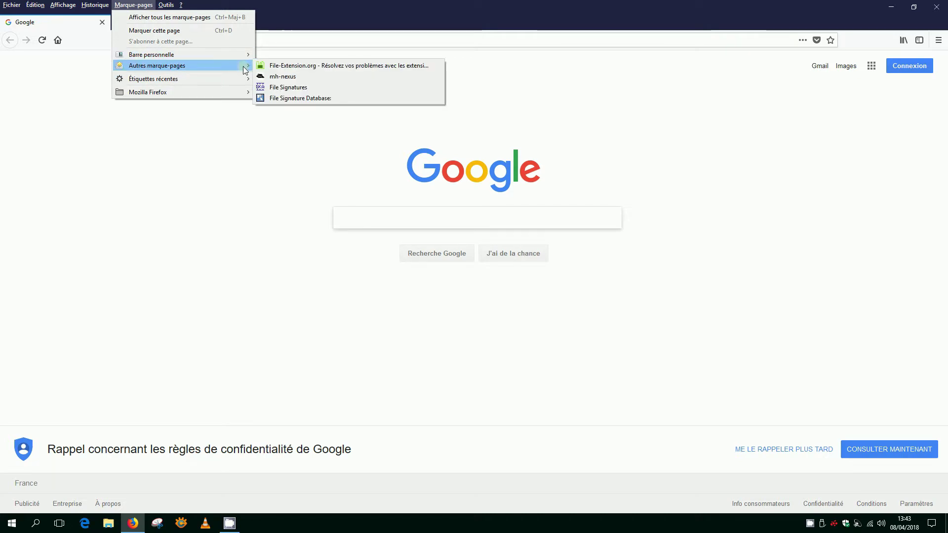
click(307, 77)
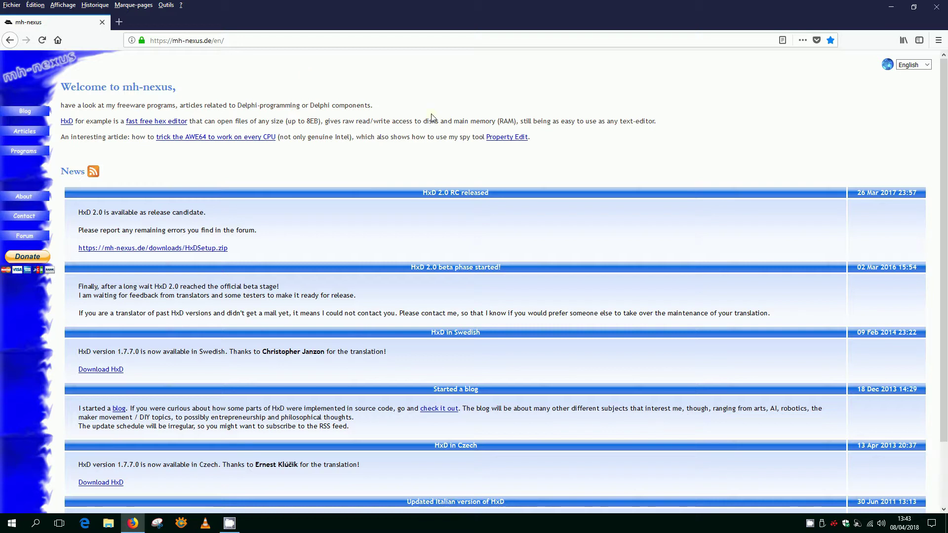
Go from the mh-nexus programs to the HxD downloads page and locate the French portable edition
click(25, 154)
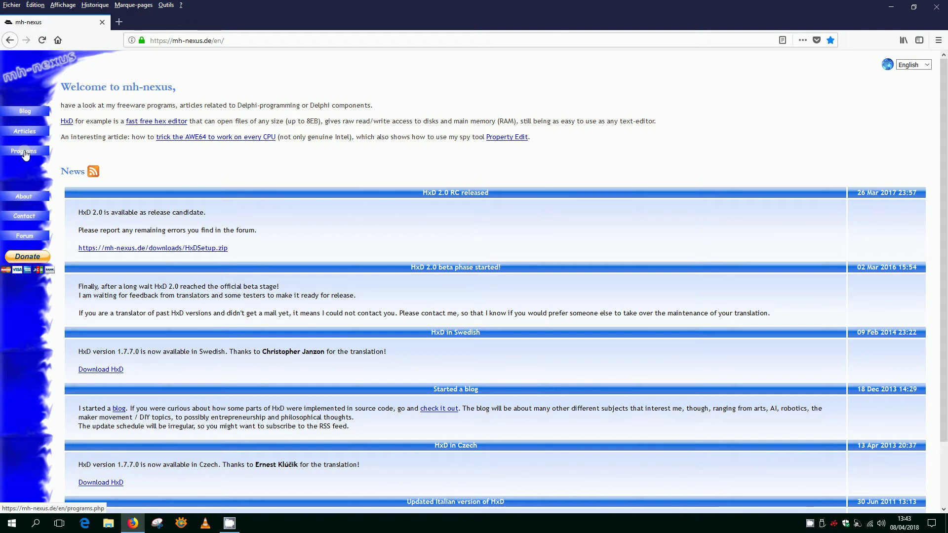
click(204, 388)
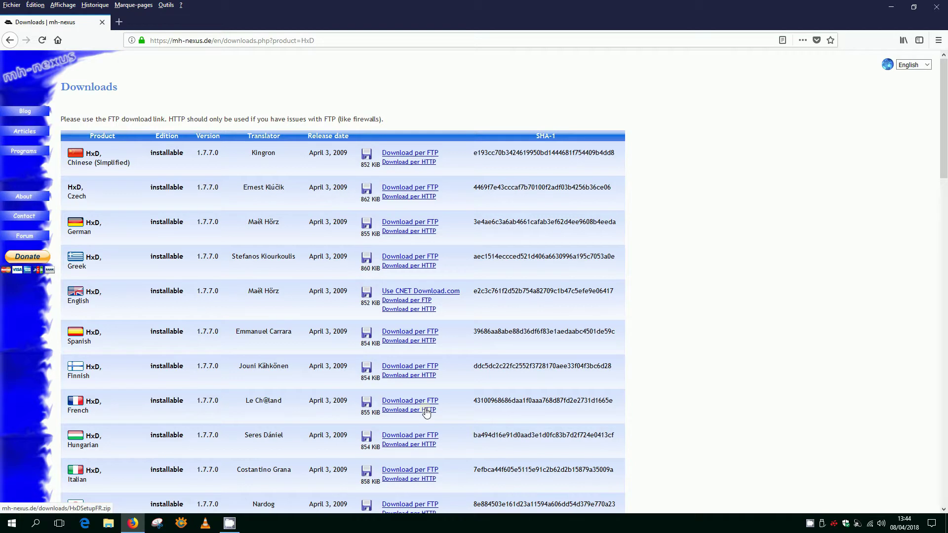
scroll(197, 405, down, 4)
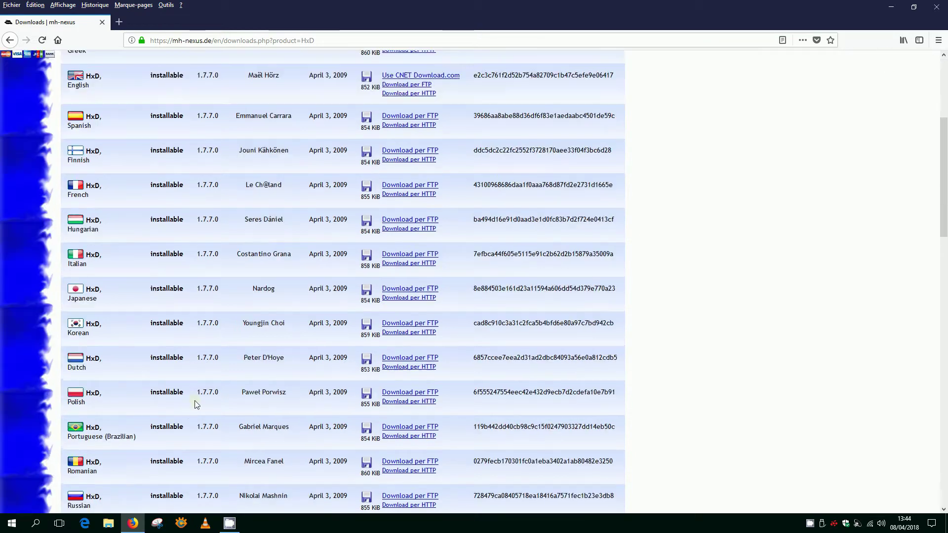
scroll(196, 402, down, 12)
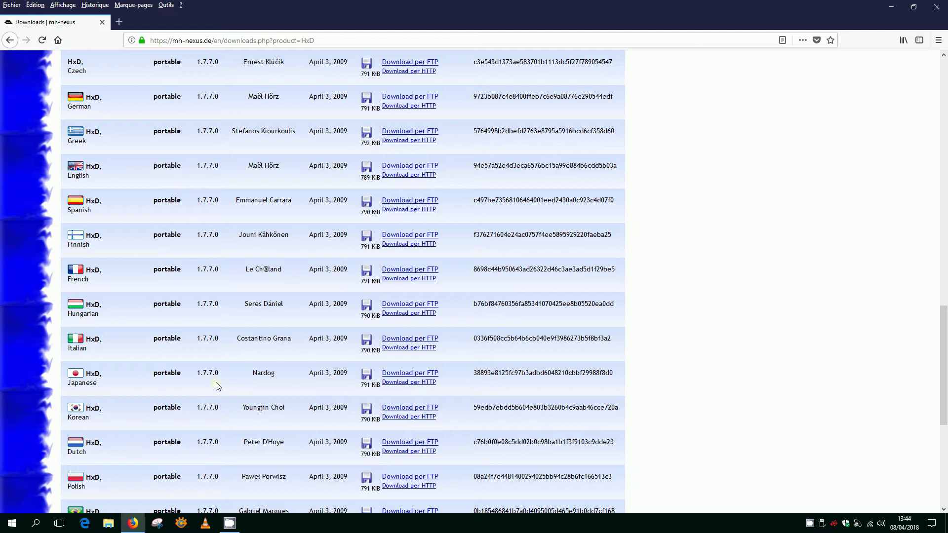
scroll(217, 386, up, 6)
scroll(197, 361, down, 3)
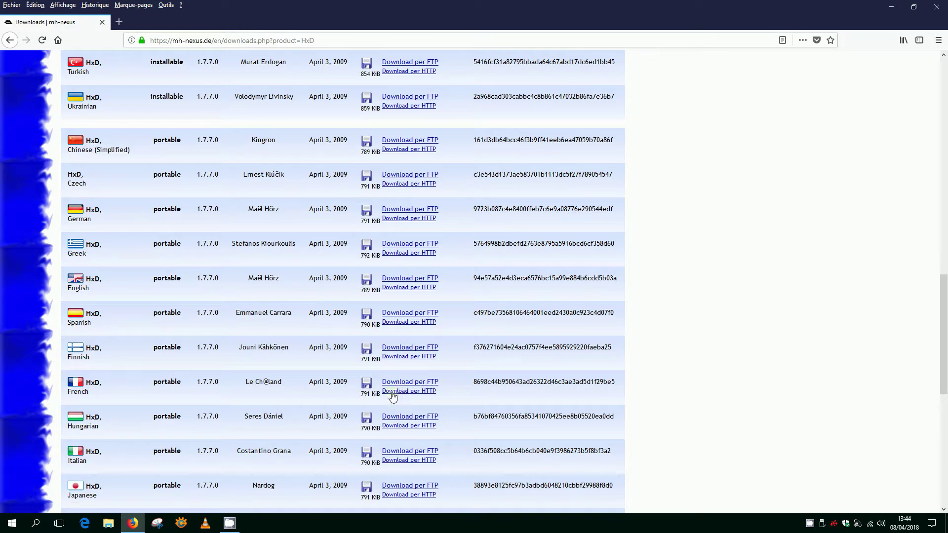
right_click(427, 386)
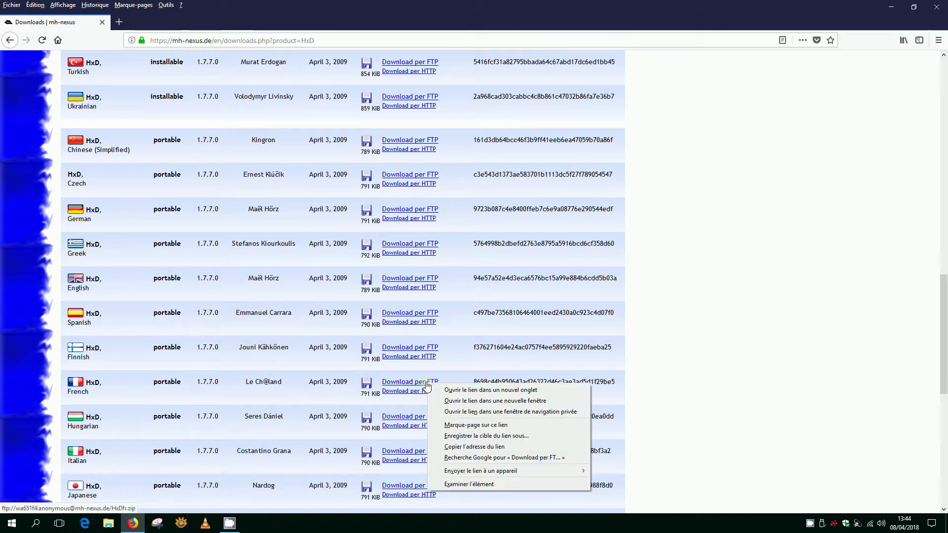
click(501, 436)
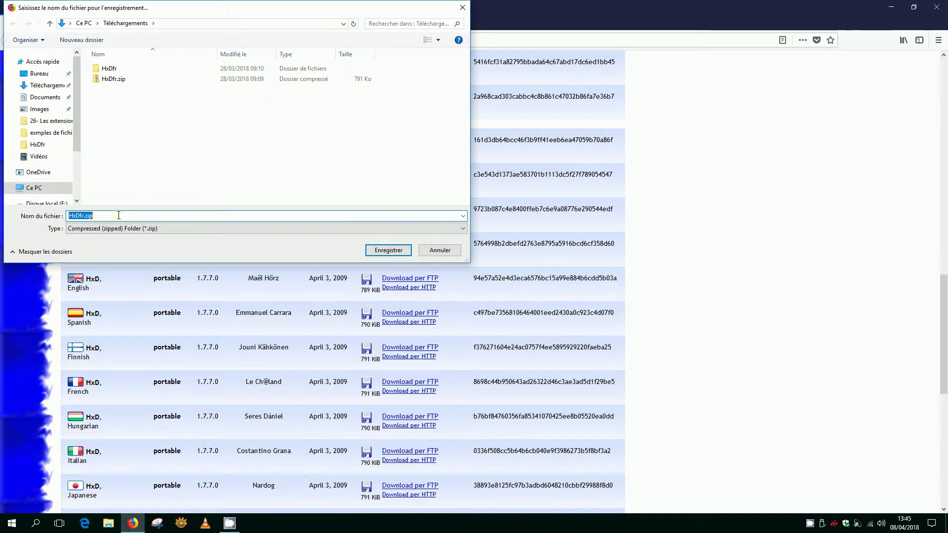
click(441, 249)
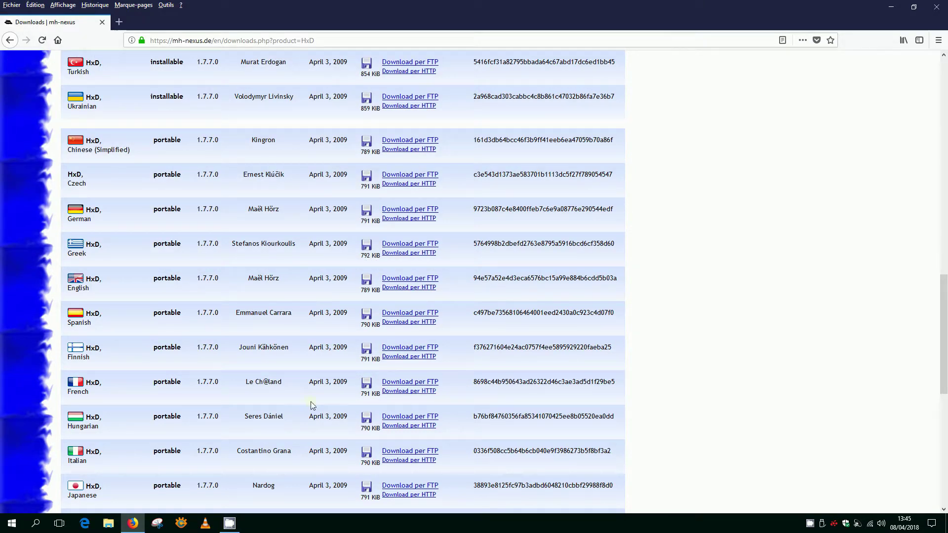
Download the French portable edition of HxD 1.7.7.0 over HTTP, save HxDfr.zip to disk, and open its containing folder
click(427, 392)
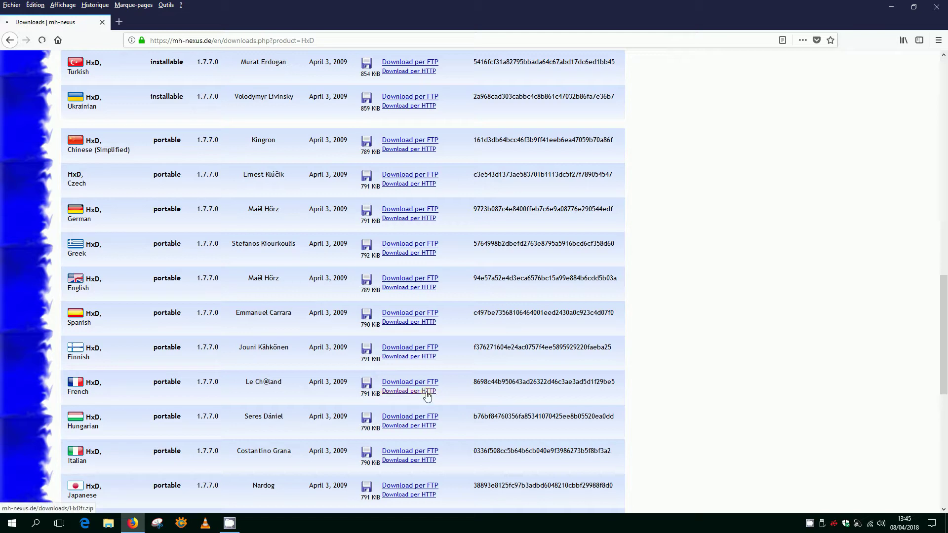
click(423, 272)
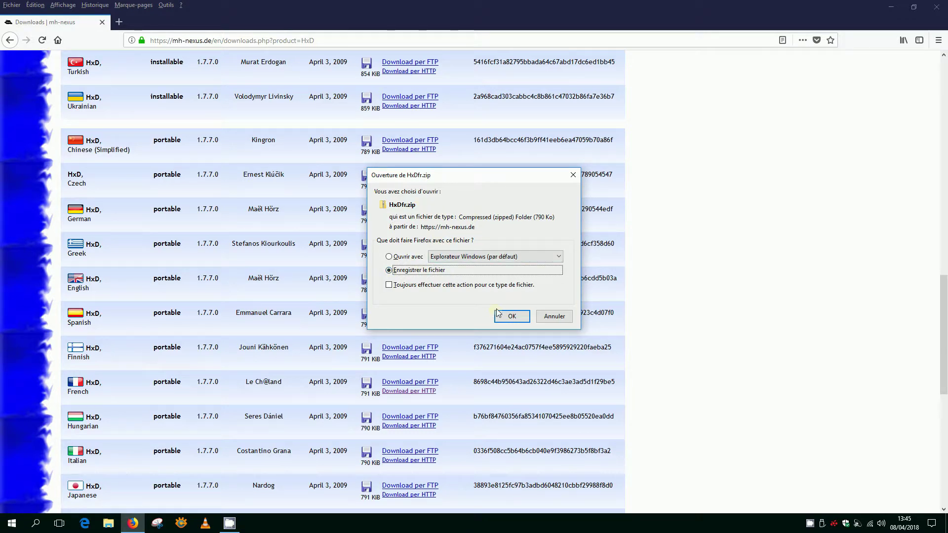
click(513, 318)
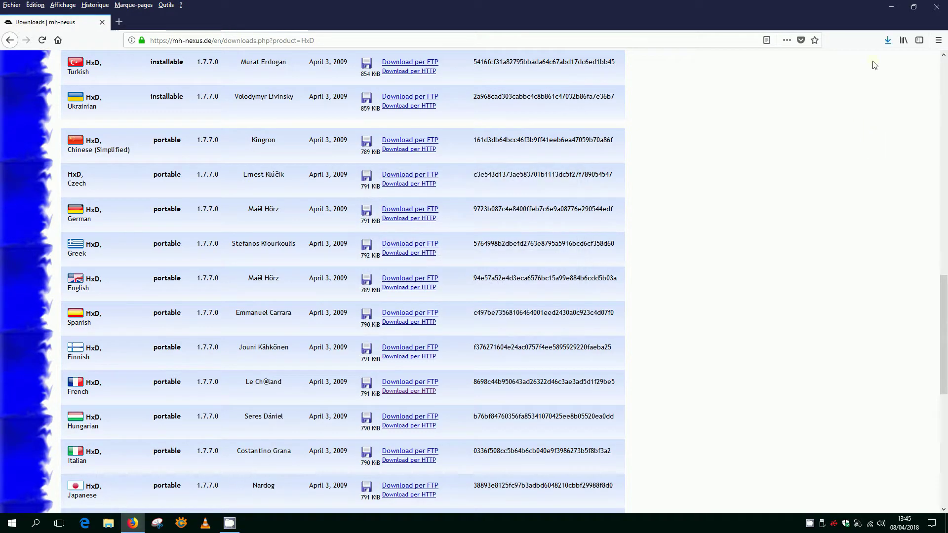
click(888, 42)
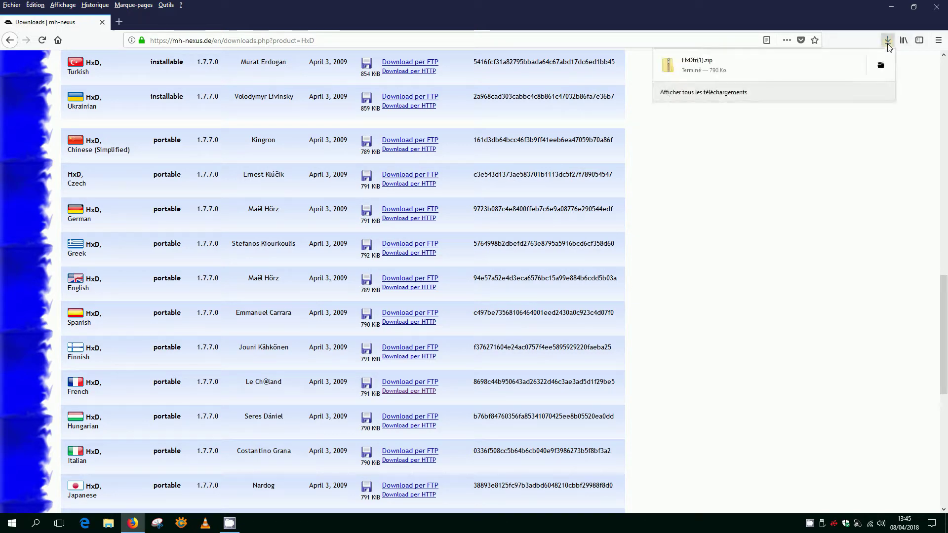
click(882, 66)
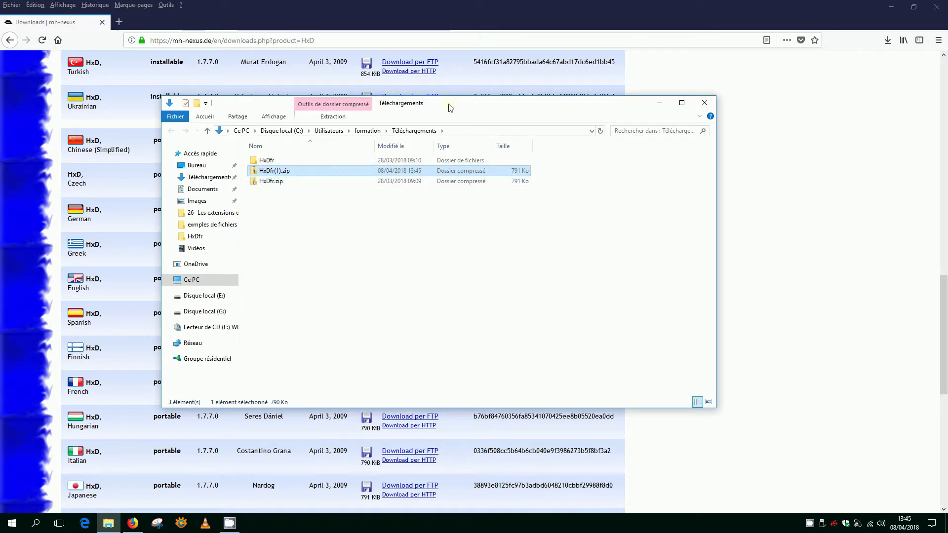
Reposition the Téléchargements folder window and review the 7-Zip extraction options for HxDfr.zip without extracting
drag(451, 108, 645, 127)
click(453, 200)
right_click(453, 202)
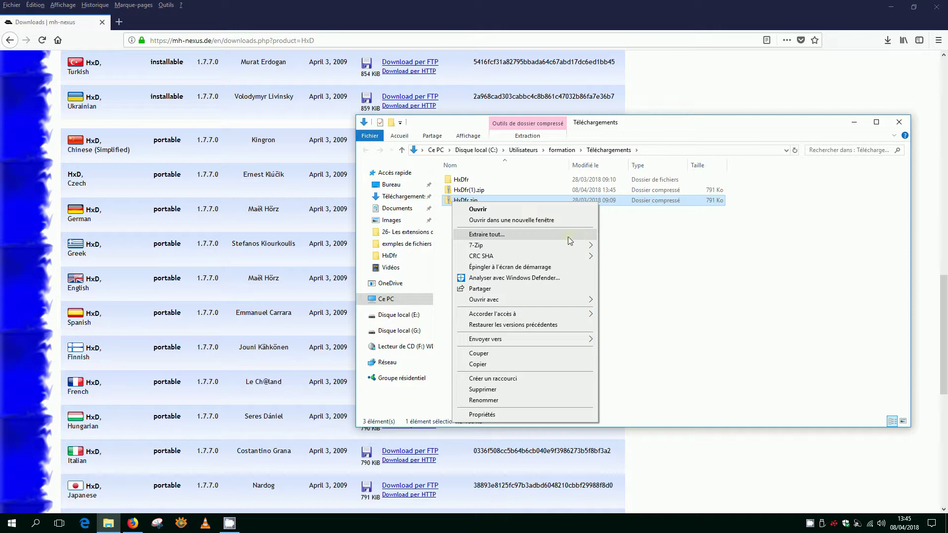
mouse_move(549, 243)
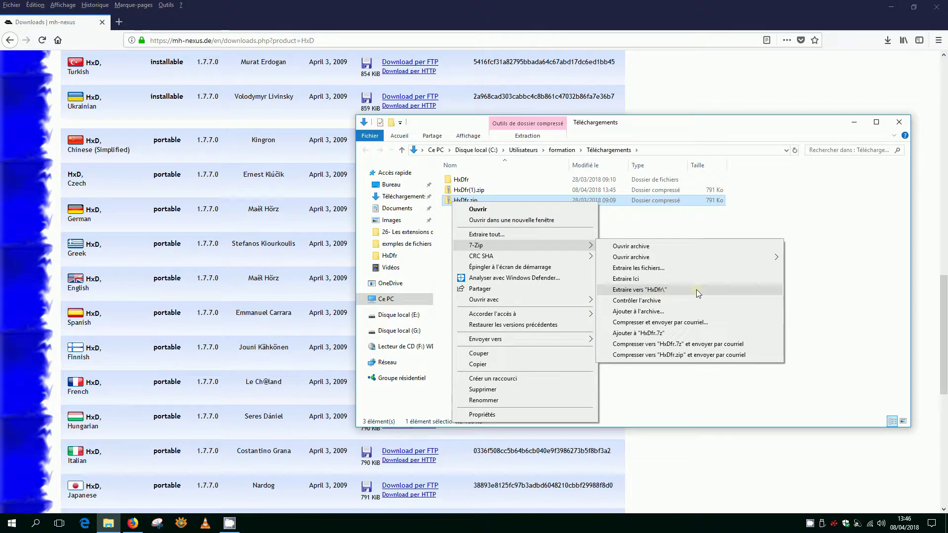
click(850, 208)
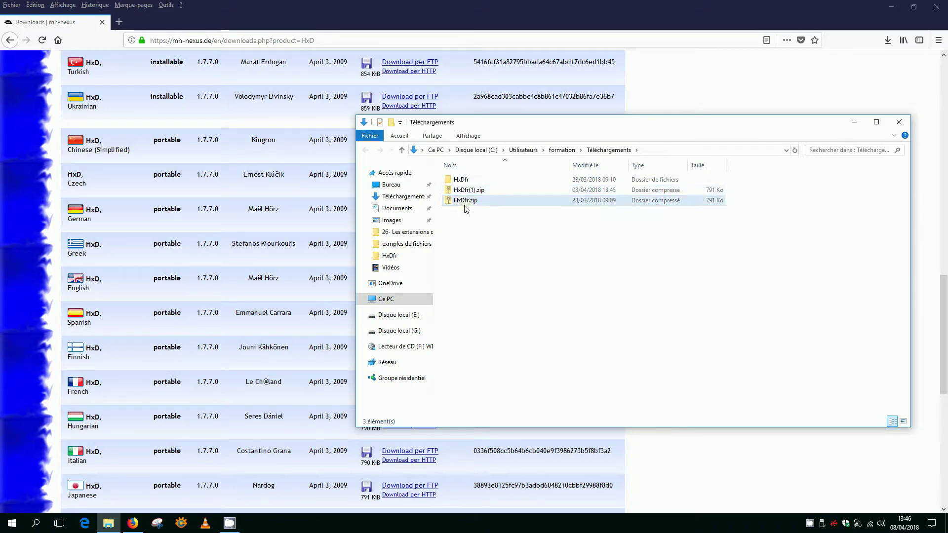
Open the extracted HxDfr folder and shift its window to expose the browser's window controls
click(461, 181)
double_click(461, 181)
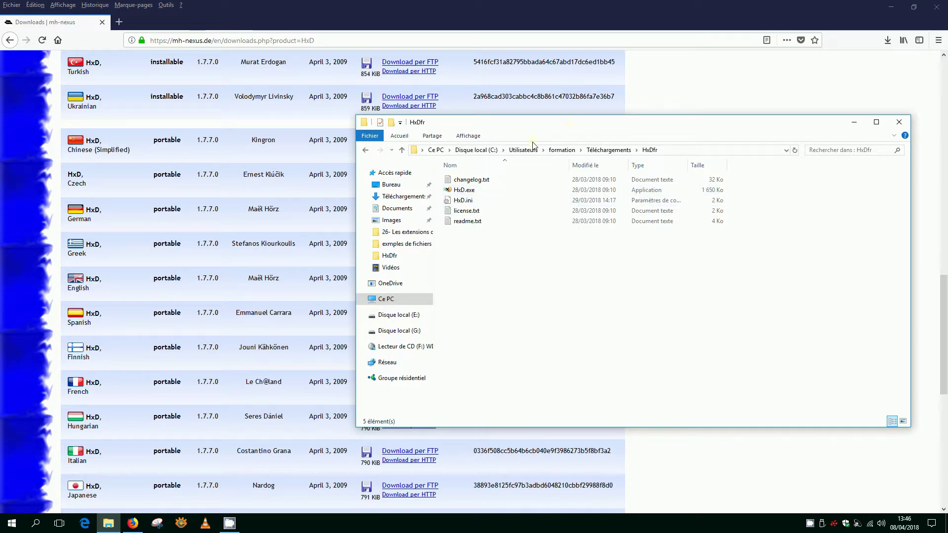
drag(525, 122, 273, 117)
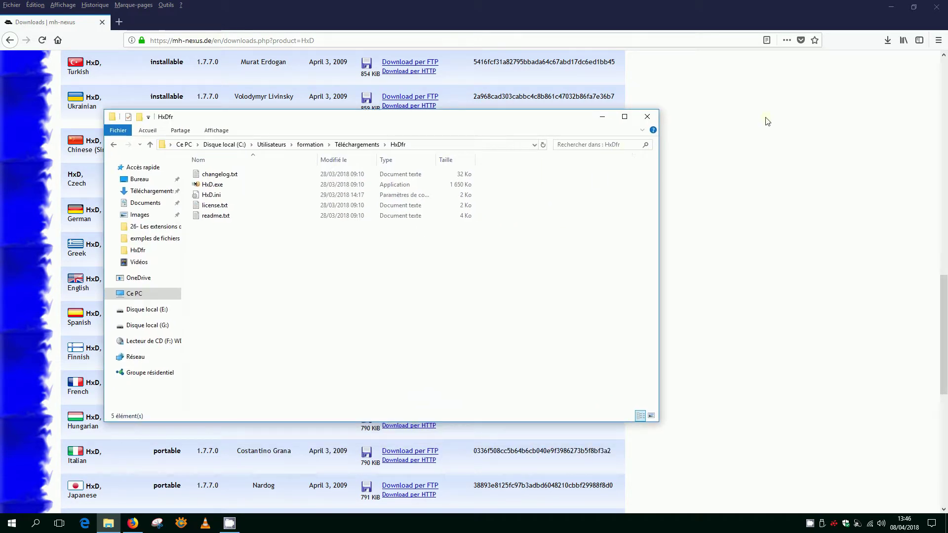
Close Firefox, then move and narrow the HxDfr folder window so the desktop sample files are exposed
click(944, 4)
drag(396, 85, 324, 21)
drag(561, 150, 414, 123)
Highlight the six sample files on the desktop and clear the selection
drag(526, 149, 625, 226)
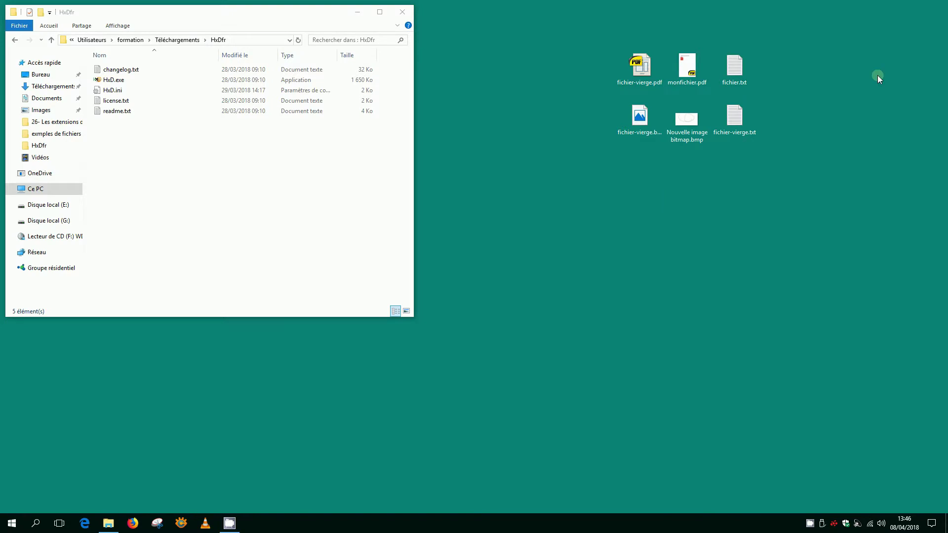
drag(606, 36, 682, 100)
drag(584, 16, 829, 190)
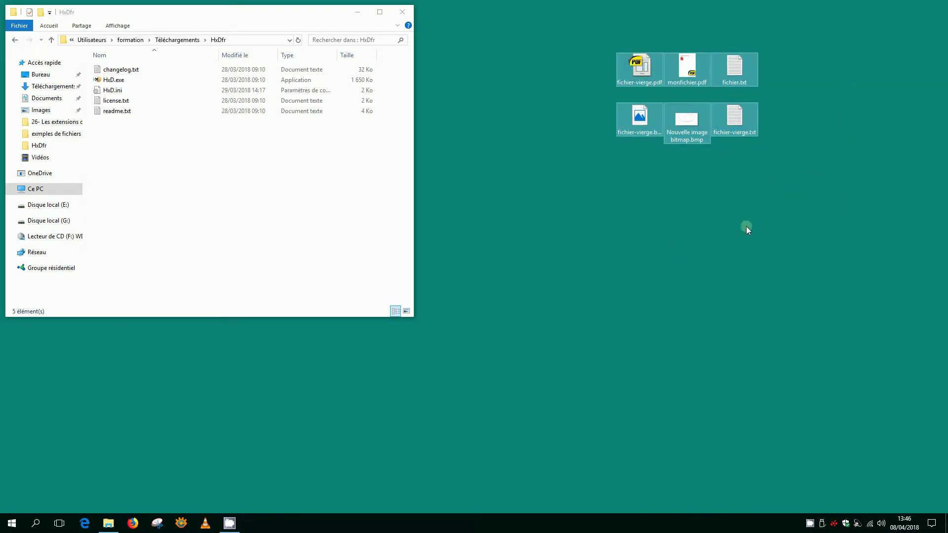
click(636, 264)
Shift the HxDfr folder window away from the screen edge and launch HxD.exe from it
click(187, 27)
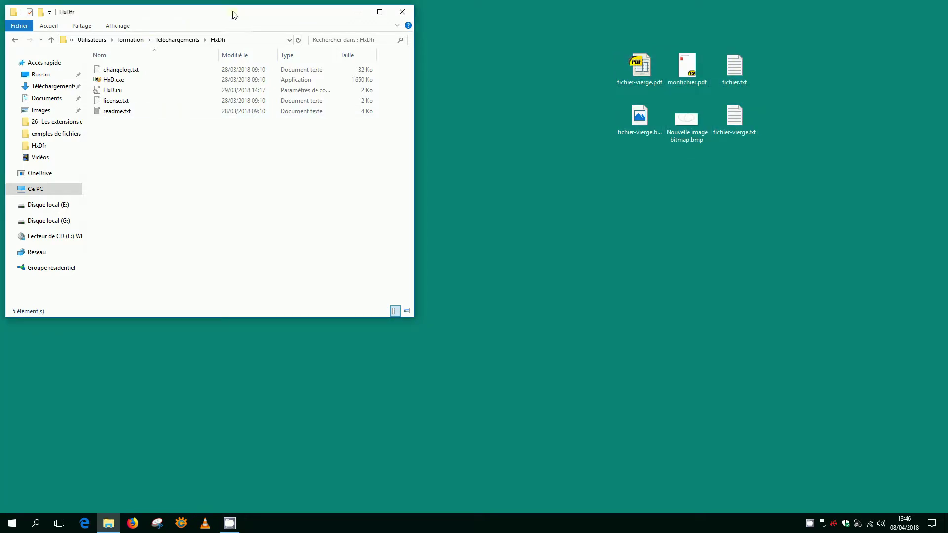
drag(234, 15, 308, 17)
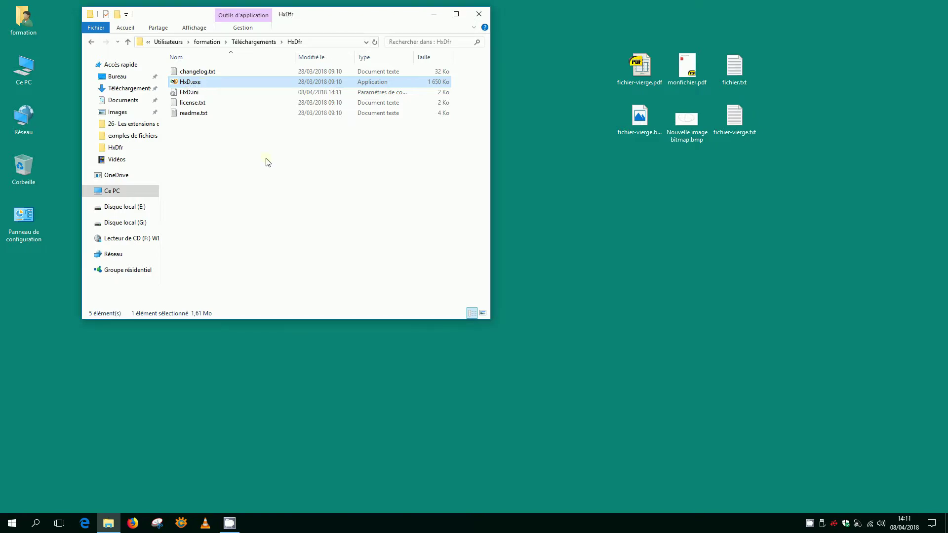
double_click(194, 83)
Load the desktop files fichier-vierge.bmp, fichier-vierge.txt, fichier-vierge.pdf, monfichier.pdf, fichier.txt and Nouvelle image bitmap.bmp into HxD
drag(640, 118, 555, 231)
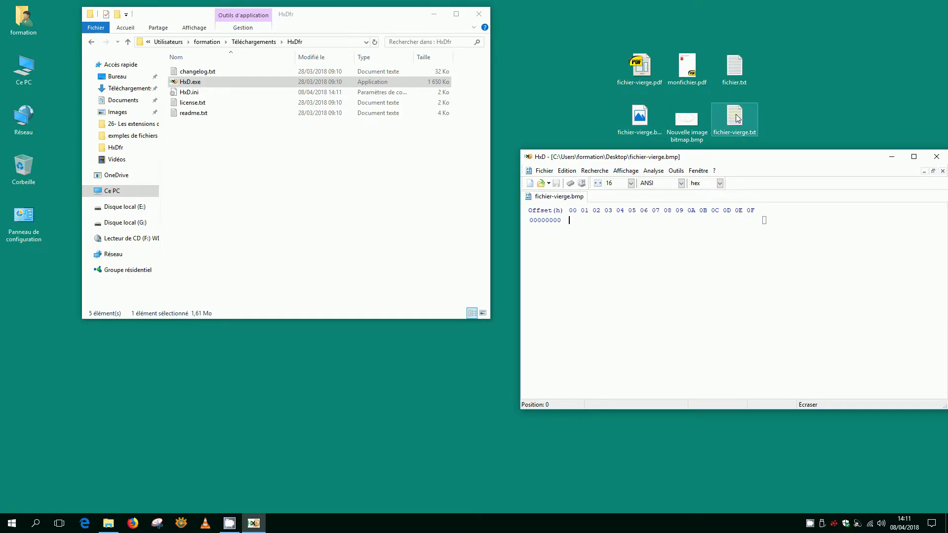
drag(738, 118, 613, 229)
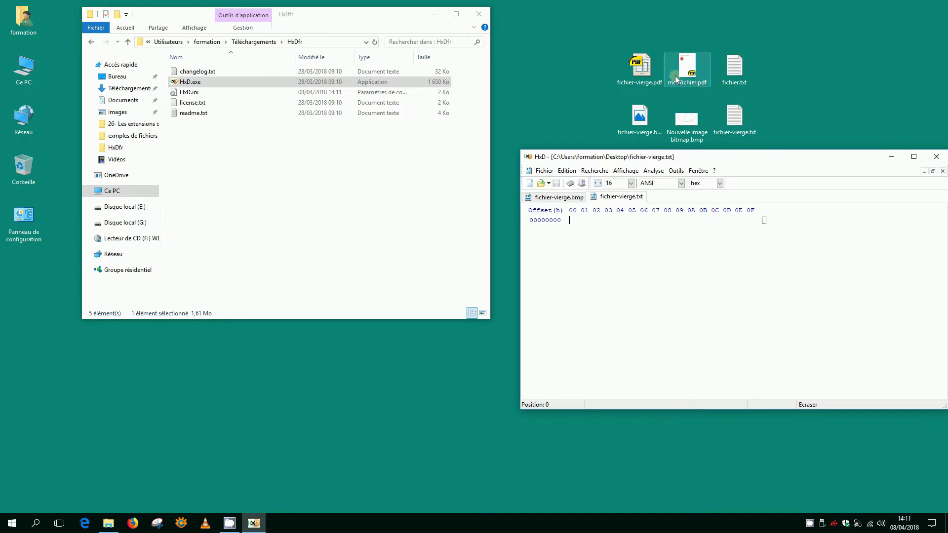
drag(639, 66, 669, 250)
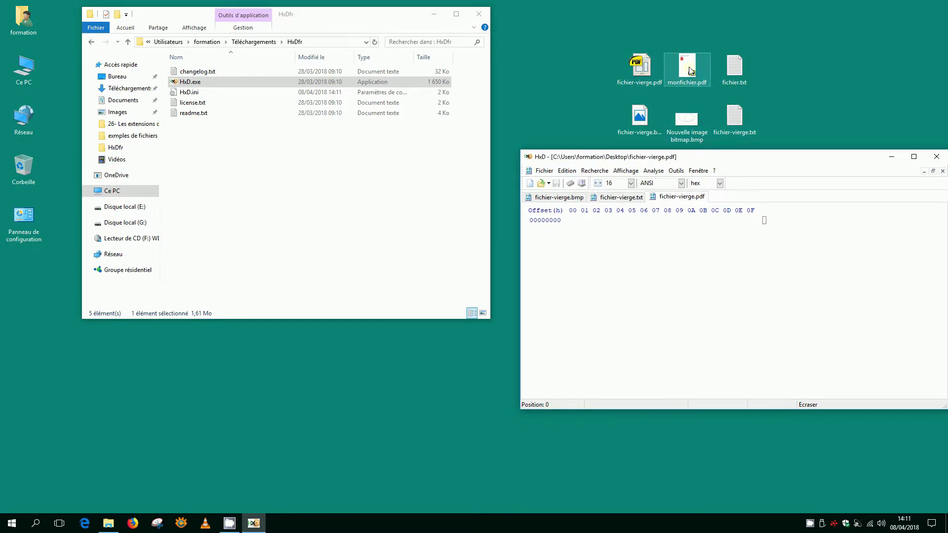
drag(691, 70, 755, 233)
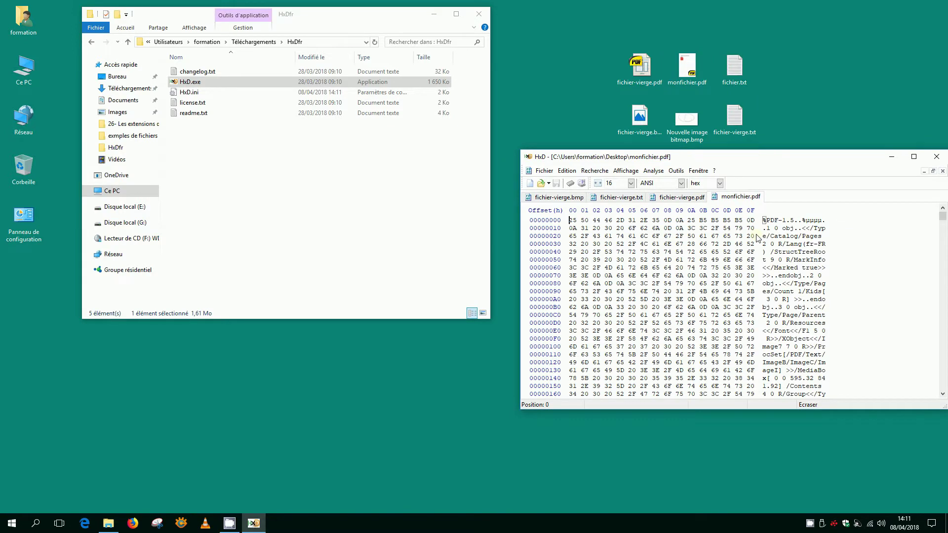
drag(735, 68, 874, 269)
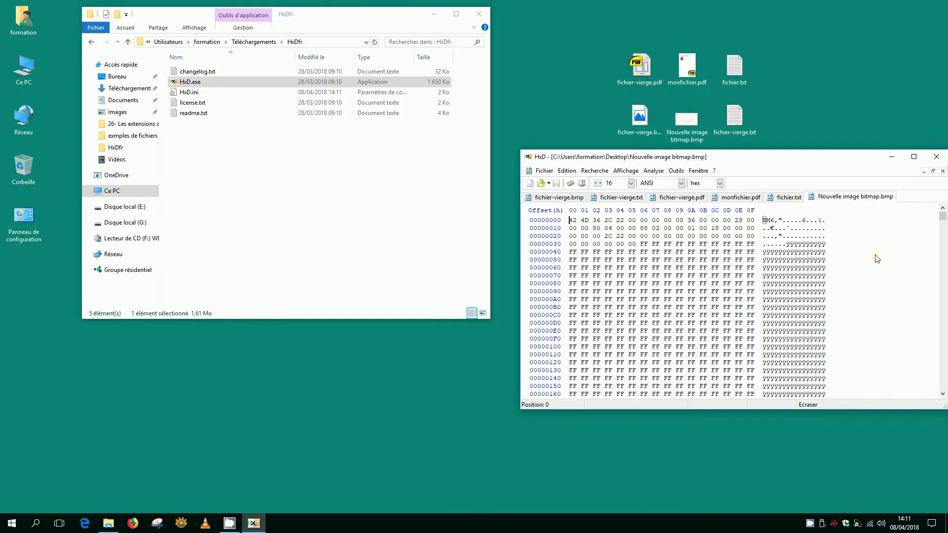
Go through the six opened files one by one and examine the hexadecimal content of each
click(545, 198)
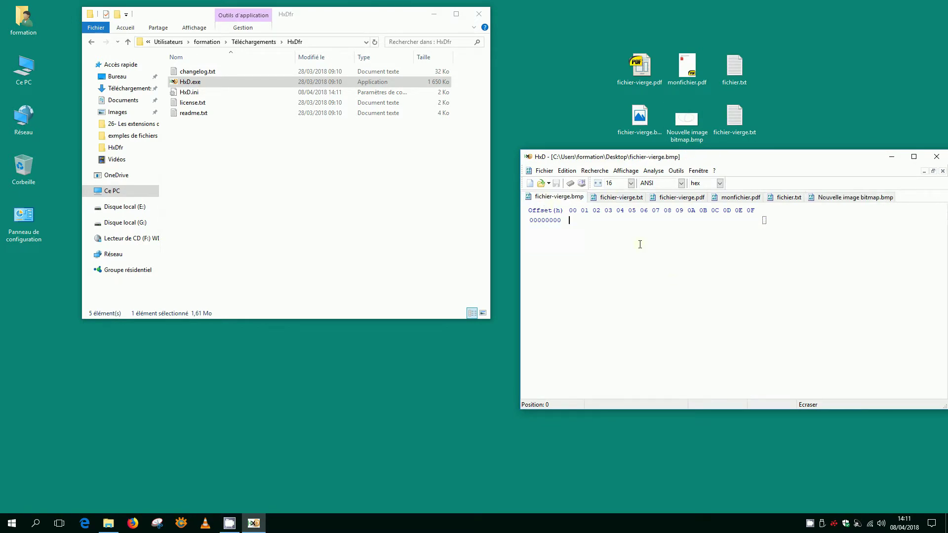
click(610, 197)
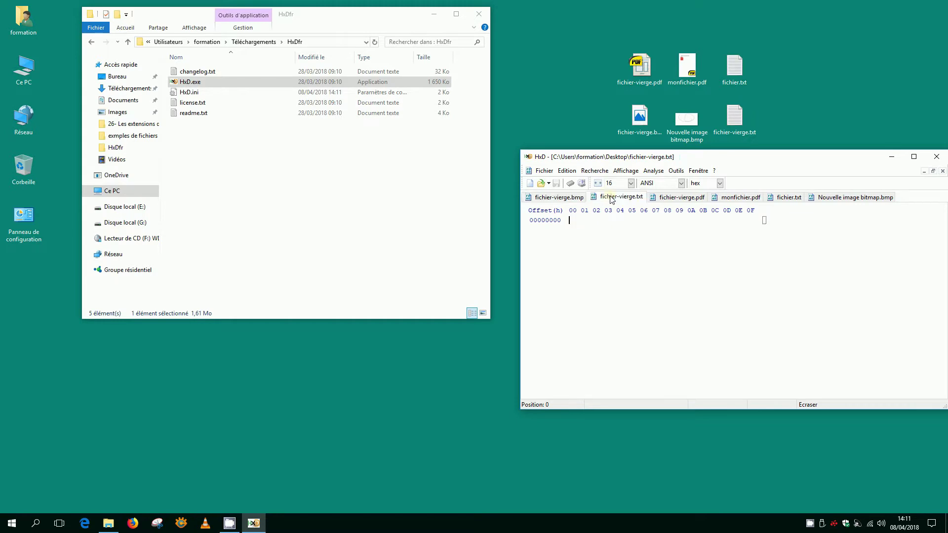
click(680, 198)
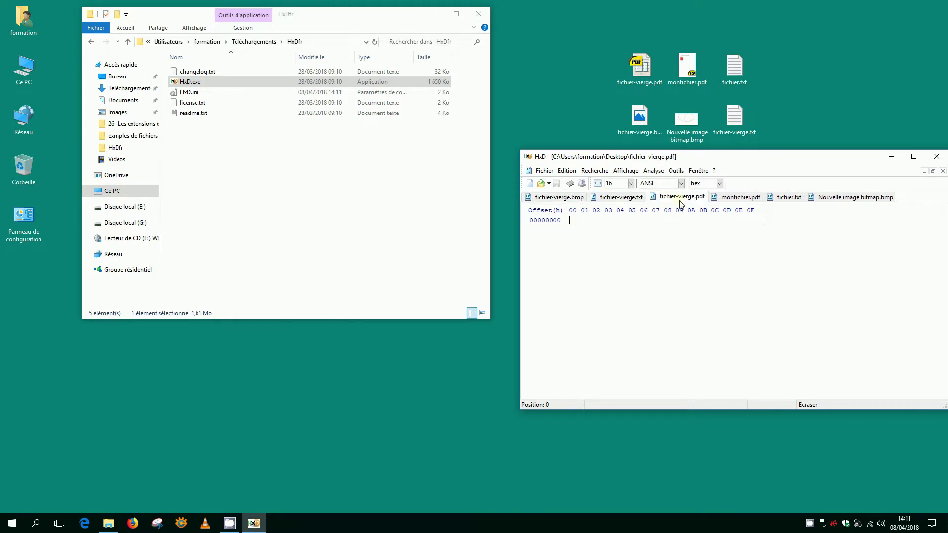
click(746, 199)
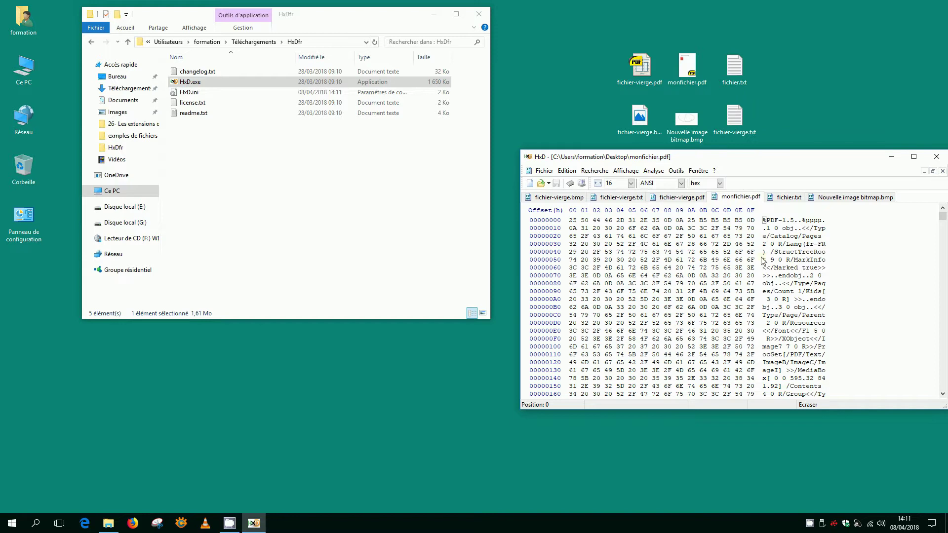
click(788, 198)
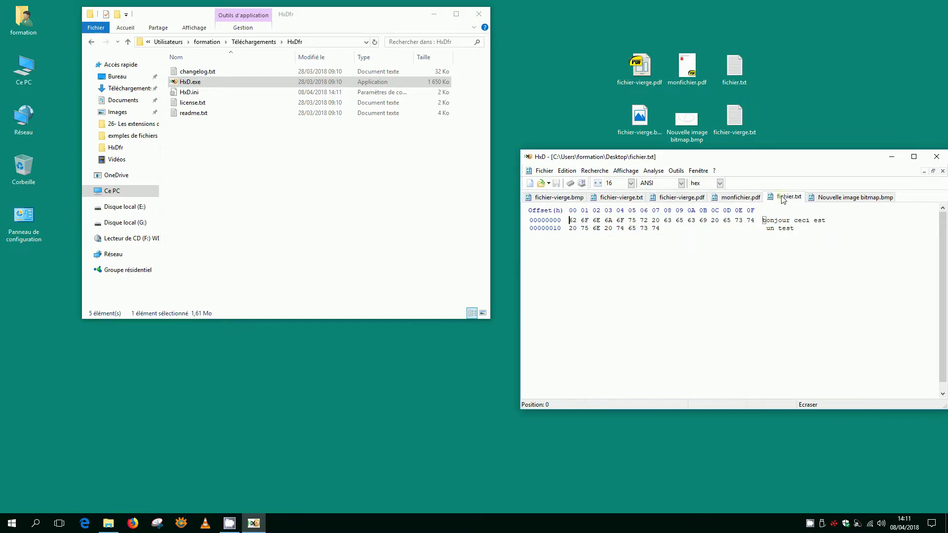
click(844, 199)
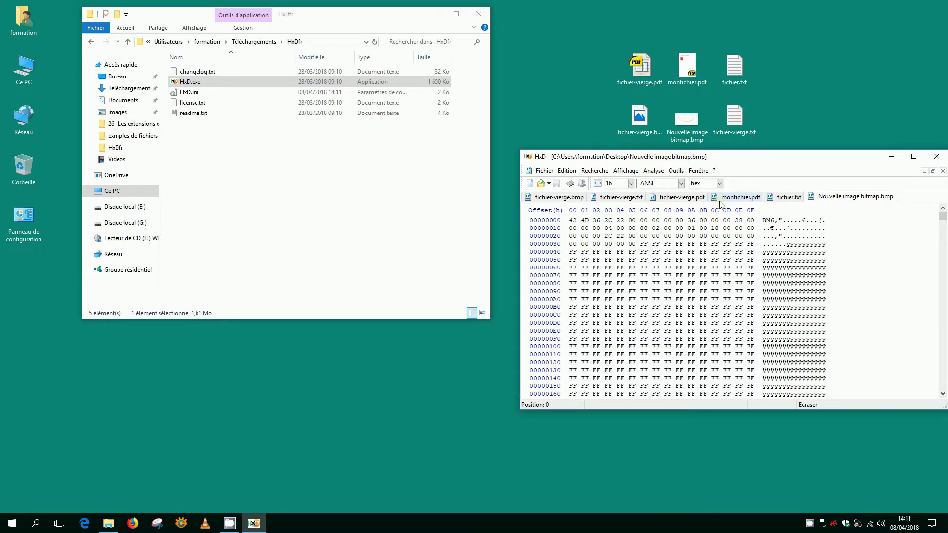
Compare the content of the three blank files fichier-vierge.bmp, fichier-vierge.txt and fichier-vierge.pdf
click(554, 200)
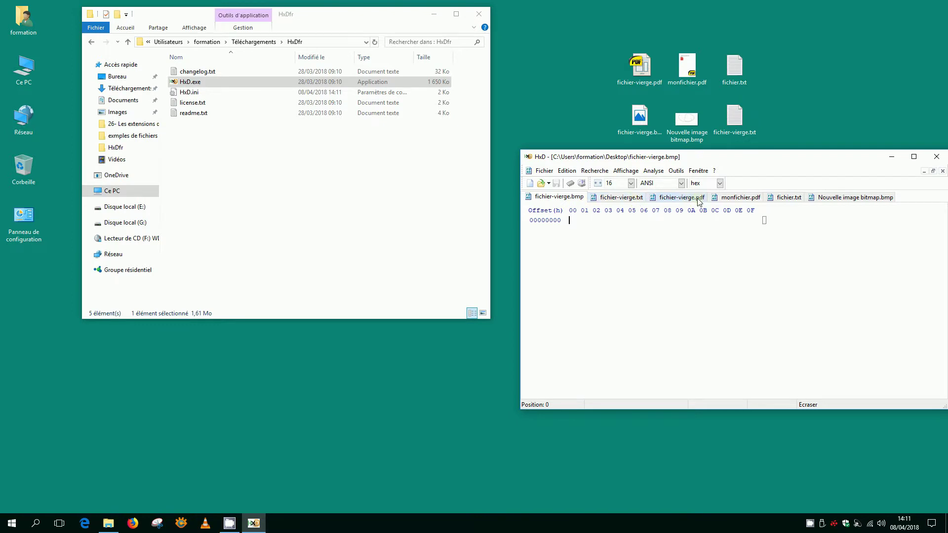
click(641, 200)
click(683, 199)
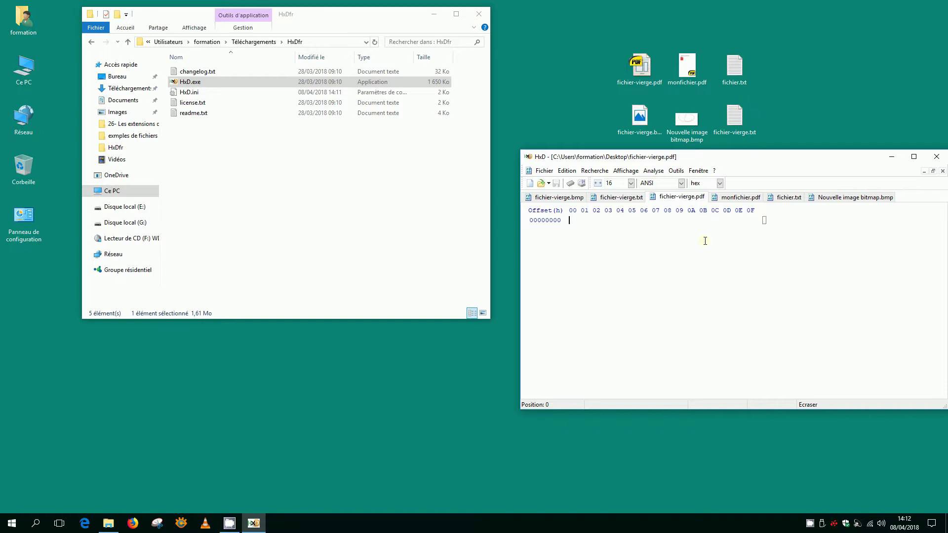
Compare fichier.txt with the other filled files, highlighting the first five bytes of Nouvelle image bitmap.bmp and the first four of monfichier.pdf
click(788, 197)
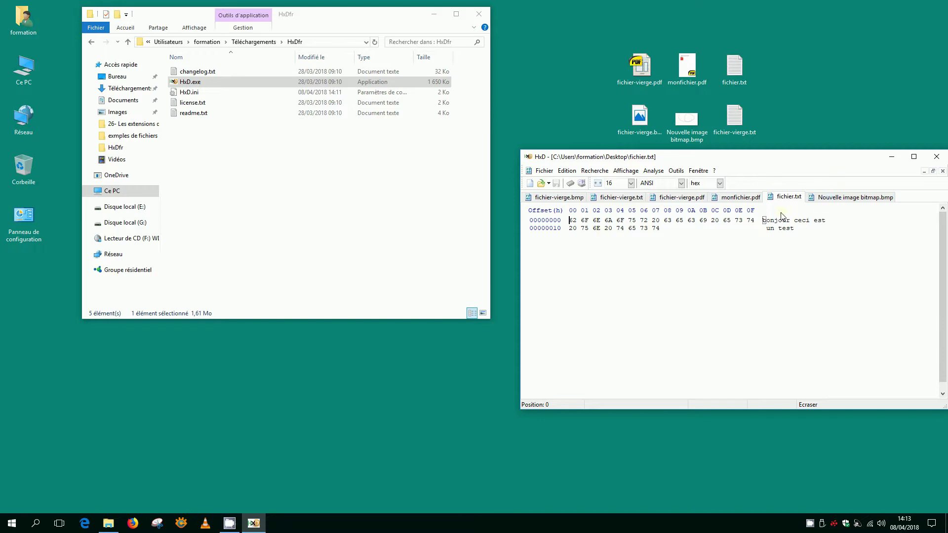
click(840, 199)
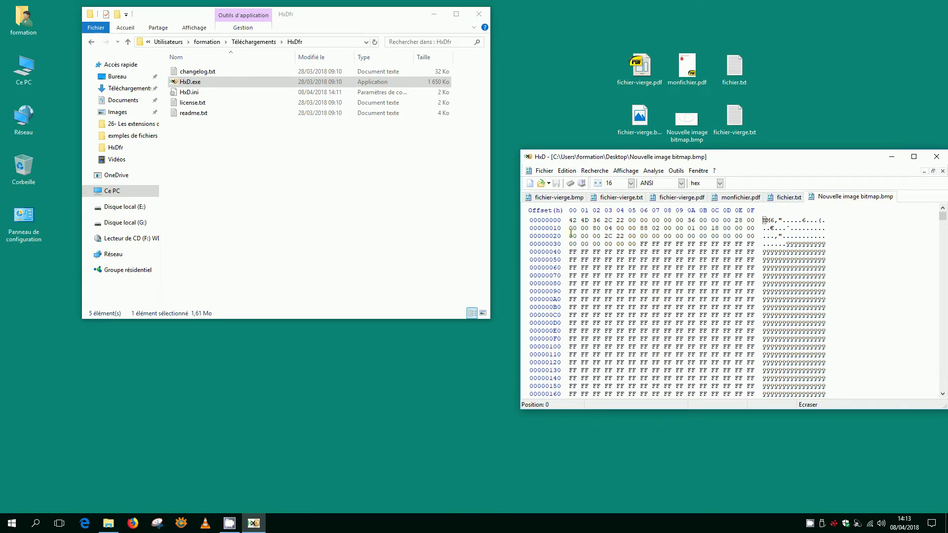
drag(571, 220, 625, 219)
click(786, 197)
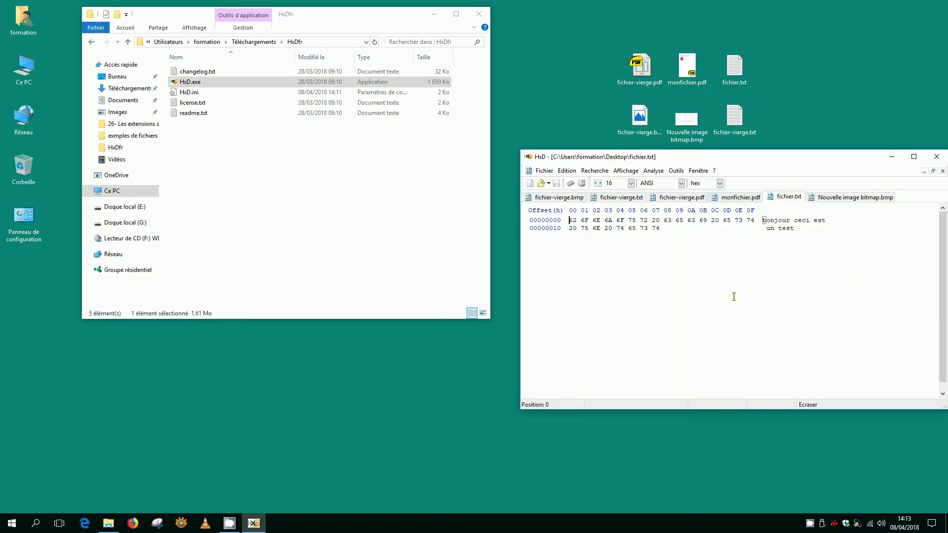
click(738, 197)
drag(569, 220, 620, 222)
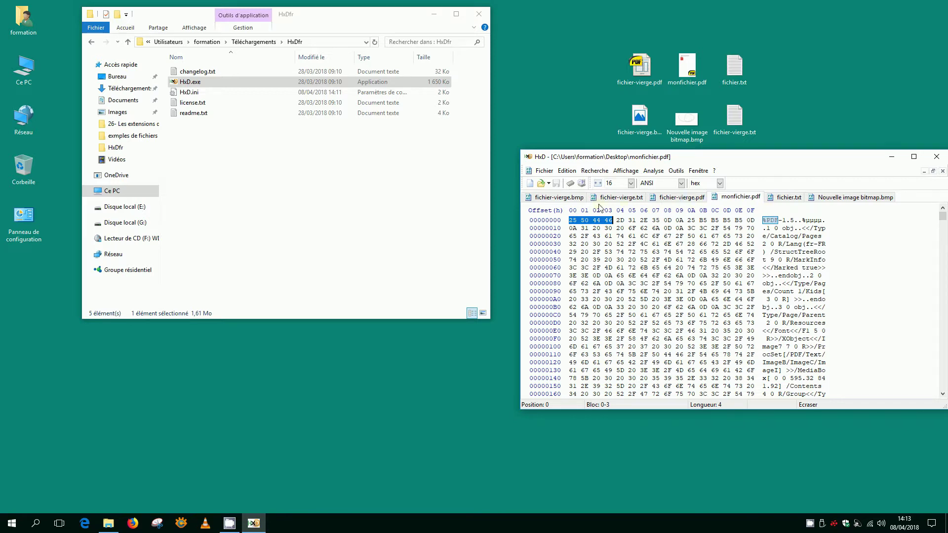
Check fichier-vierge.bmp and fichier-vierge.txt against the header of Nouvelle image bitmap.bmp
click(567, 199)
click(620, 198)
click(876, 197)
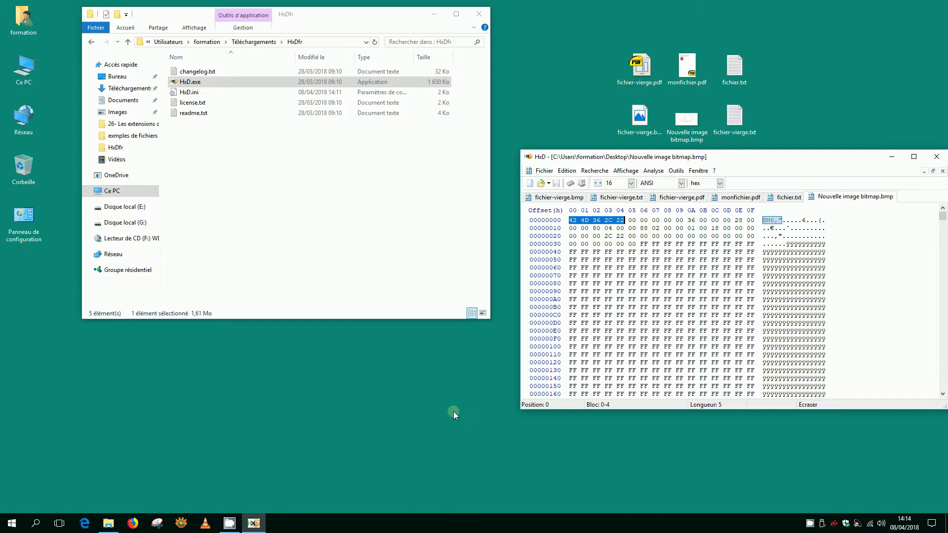
Open Firefox and load the saved File Signature Database bookmark
click(134, 524)
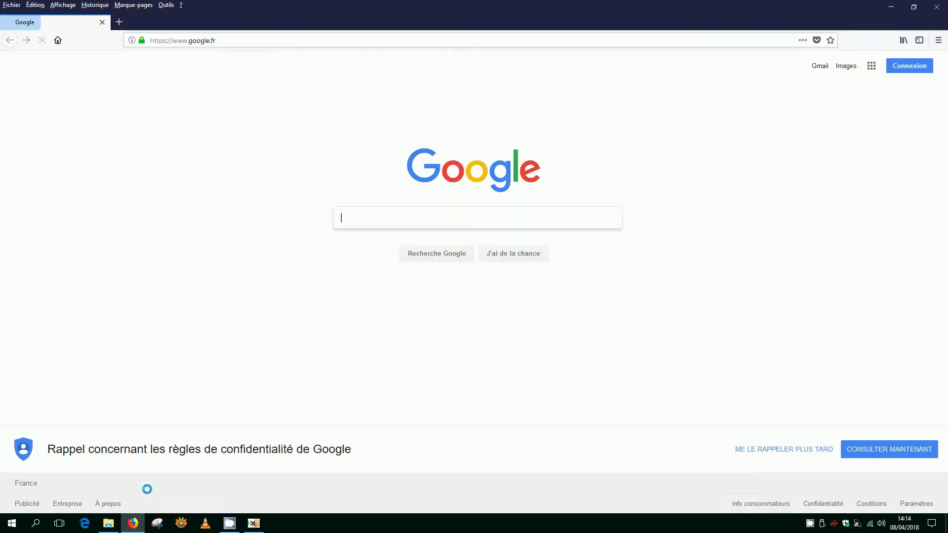
click(133, 6)
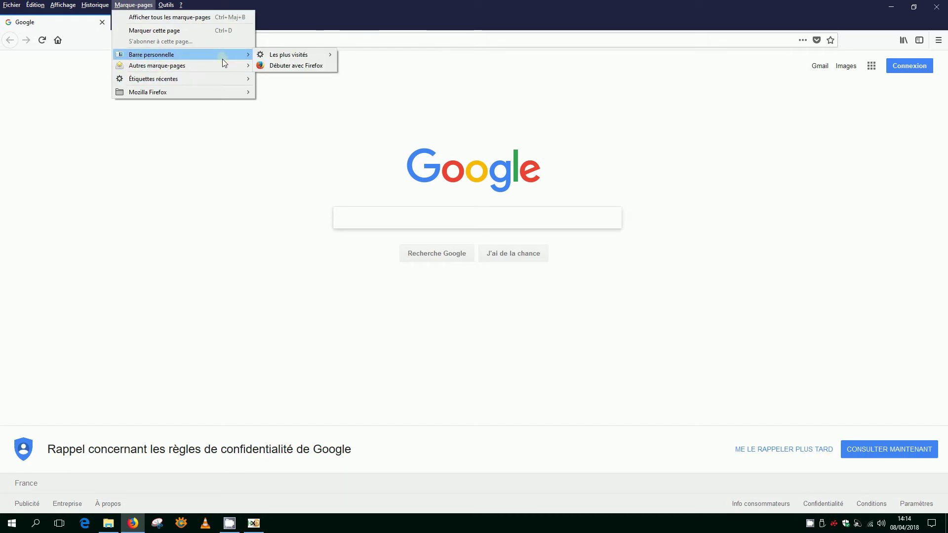
mouse_move(223, 66)
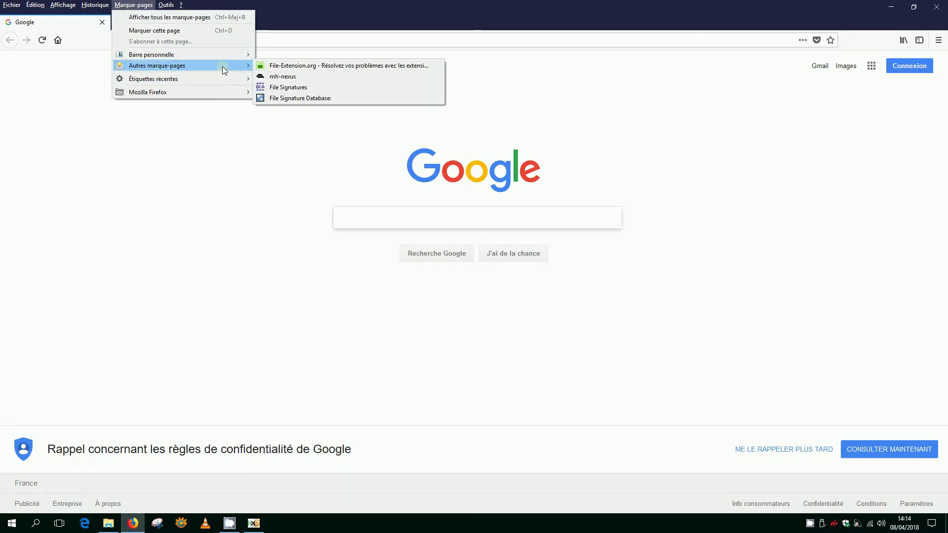
click(321, 98)
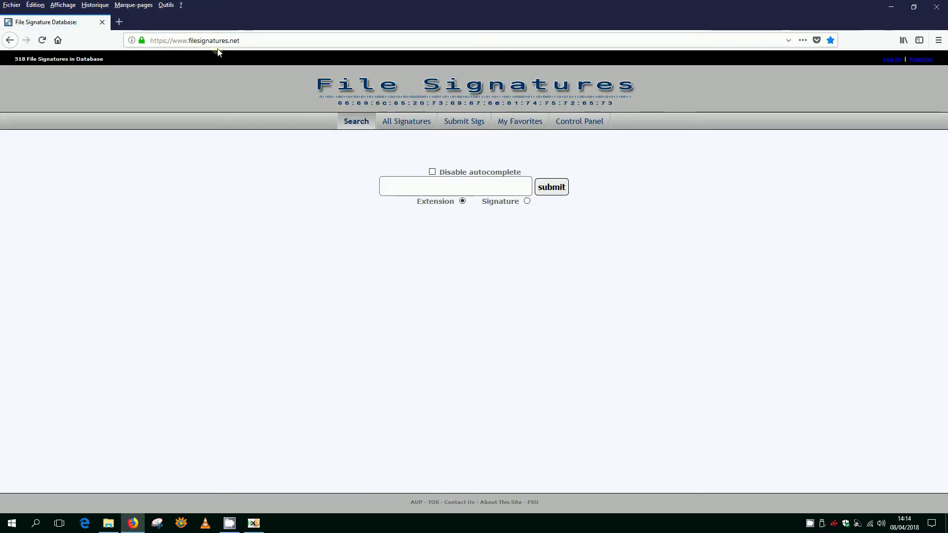
Search the file signature database by extension for PDF
click(425, 186)
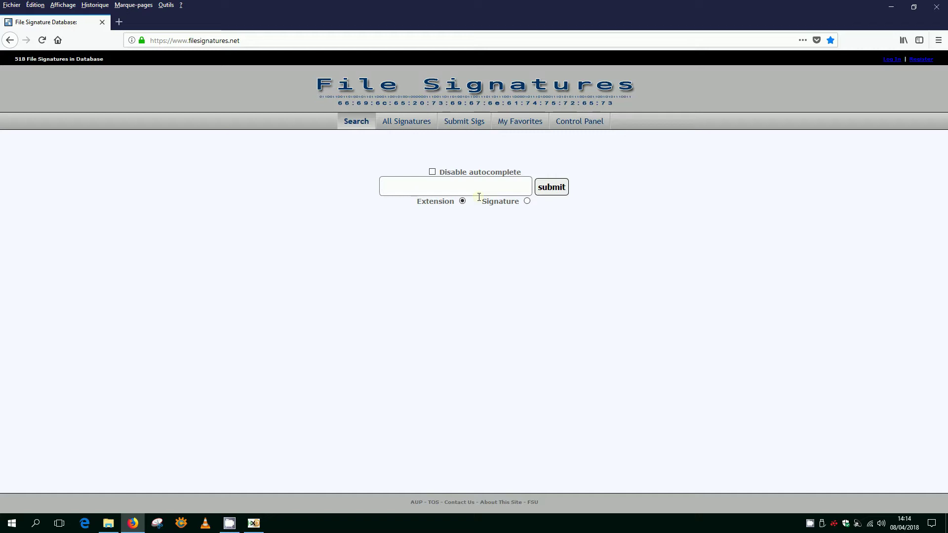
text(pdf)
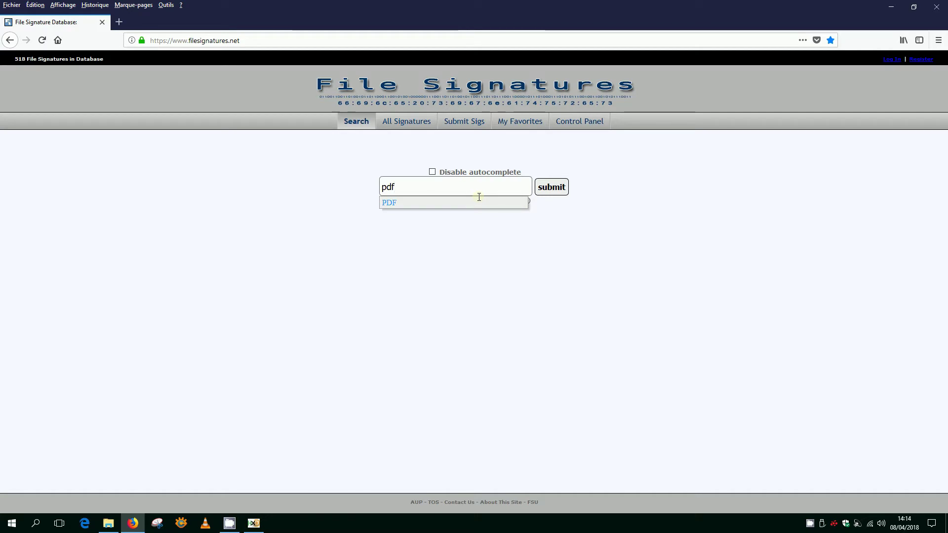
click(398, 205)
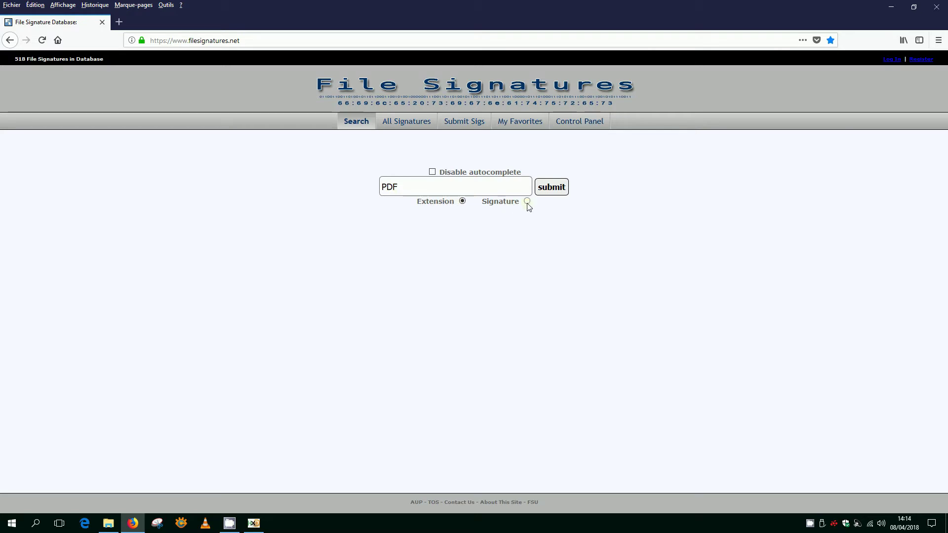
click(550, 191)
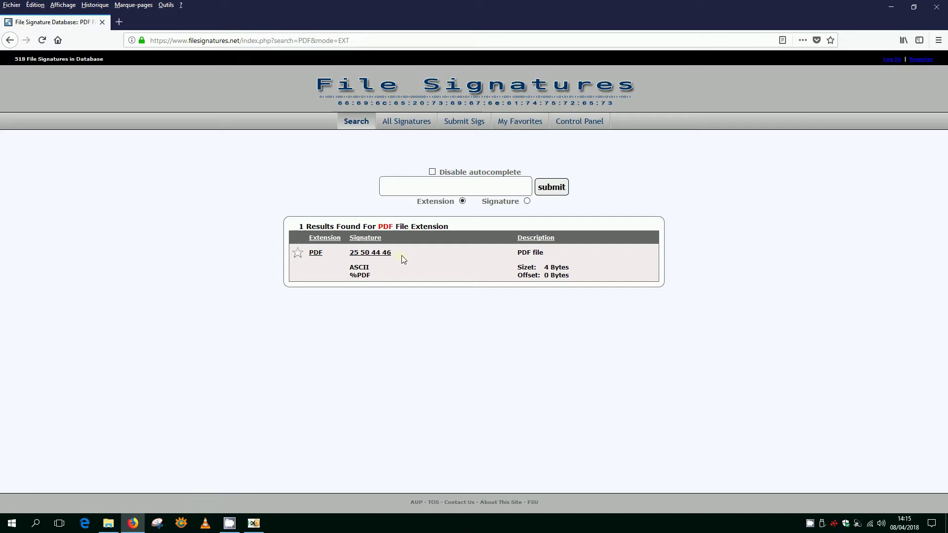
Switch to HxD and highlight the first four bytes of monfichier.pdf to compare them with the listed PDF signature
click(253, 523)
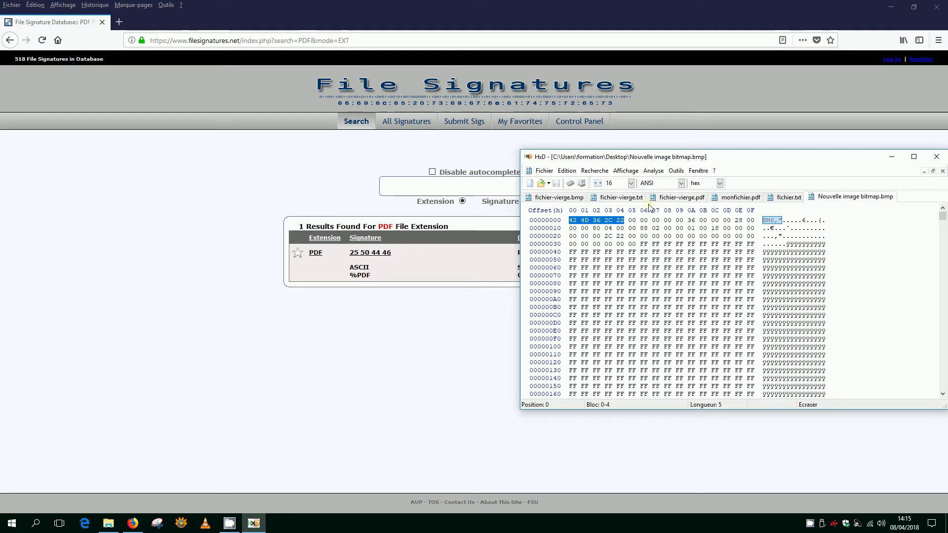
drag(734, 157, 751, 195)
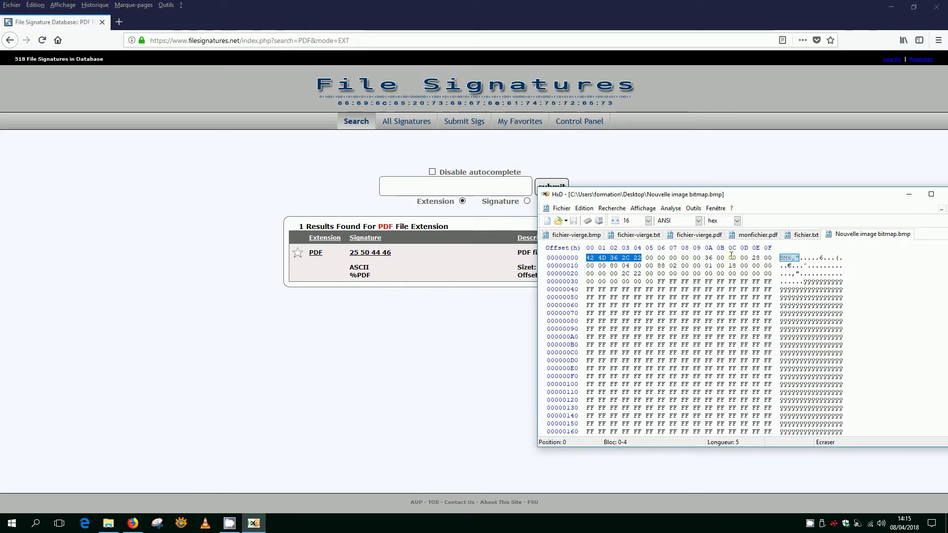
click(705, 239)
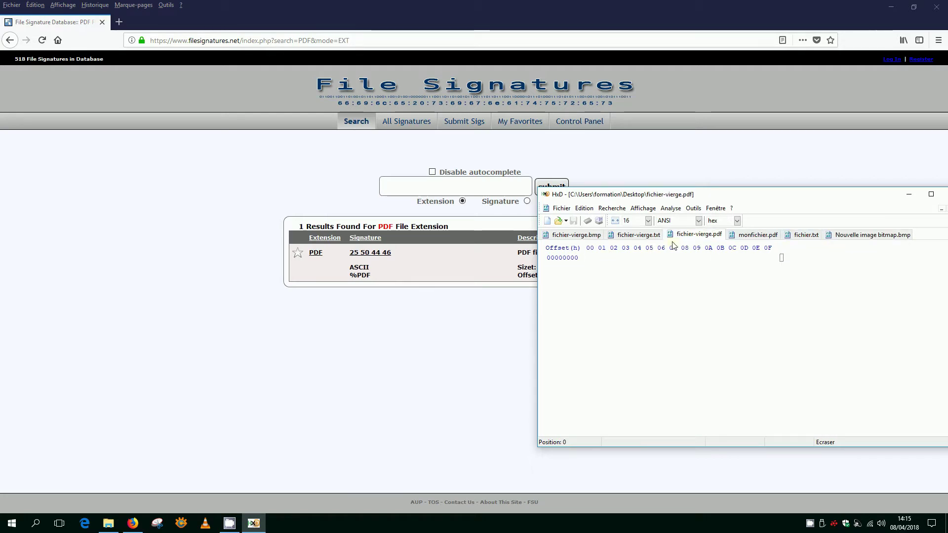
click(756, 236)
drag(588, 257, 628, 259)
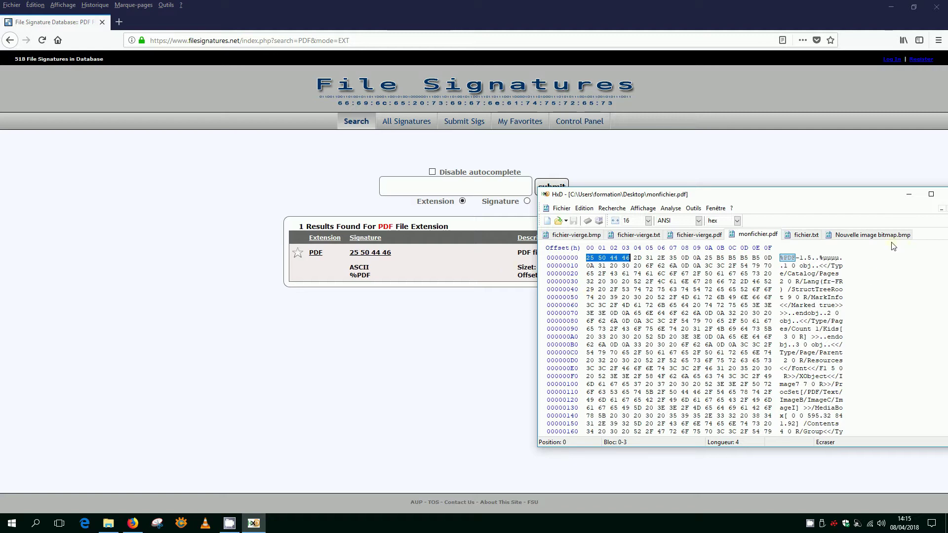
Return to Firefox and search the file signature database by extension for BMP
click(408, 188)
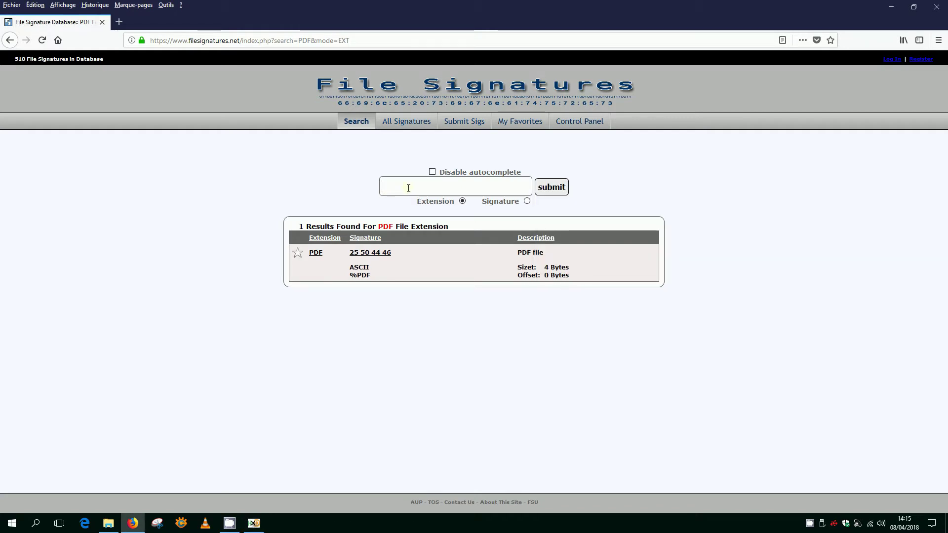
text(bmp)
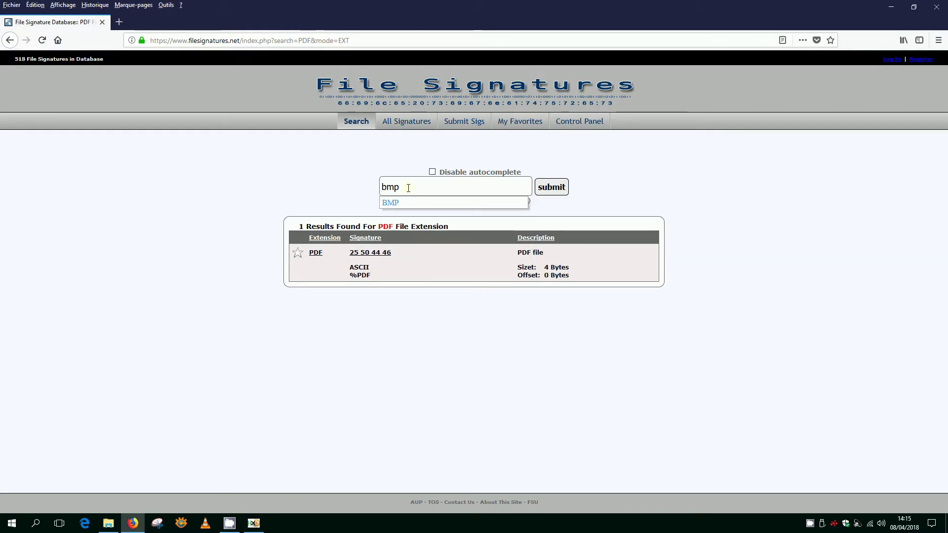
click(393, 203)
click(557, 189)
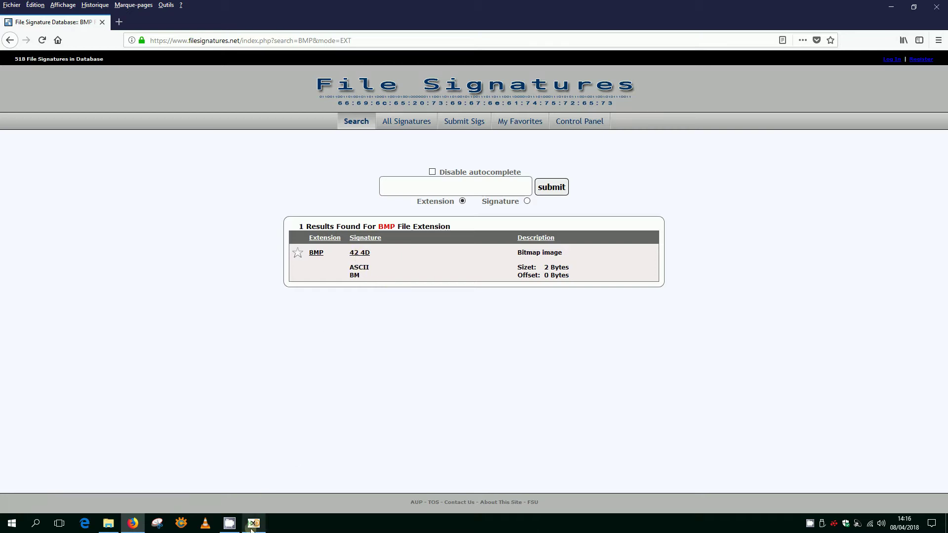
In HxD, highlight the first two bytes of Nouvelle image bitmap.bmp beside the BMP signature, and return to monfichier.pdf
click(252, 524)
drag(803, 195, 774, 144)
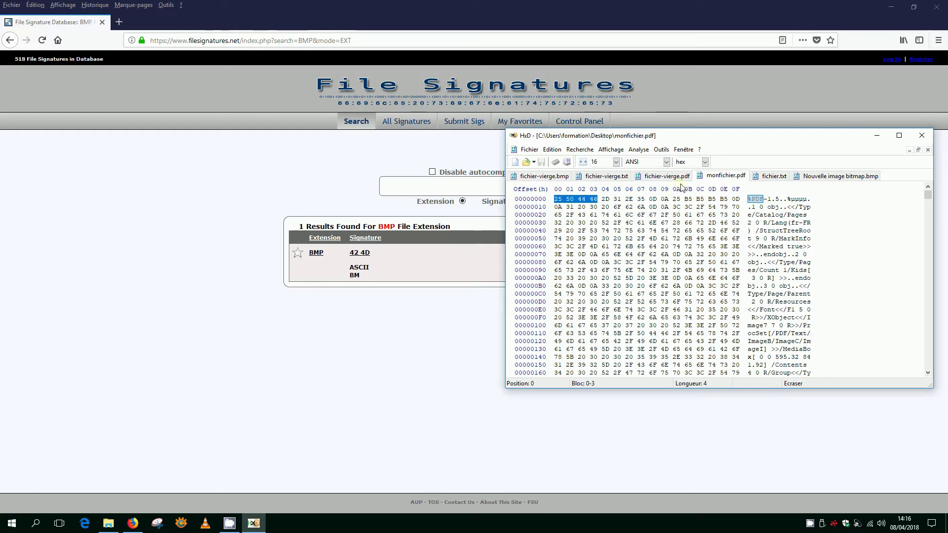
click(835, 175)
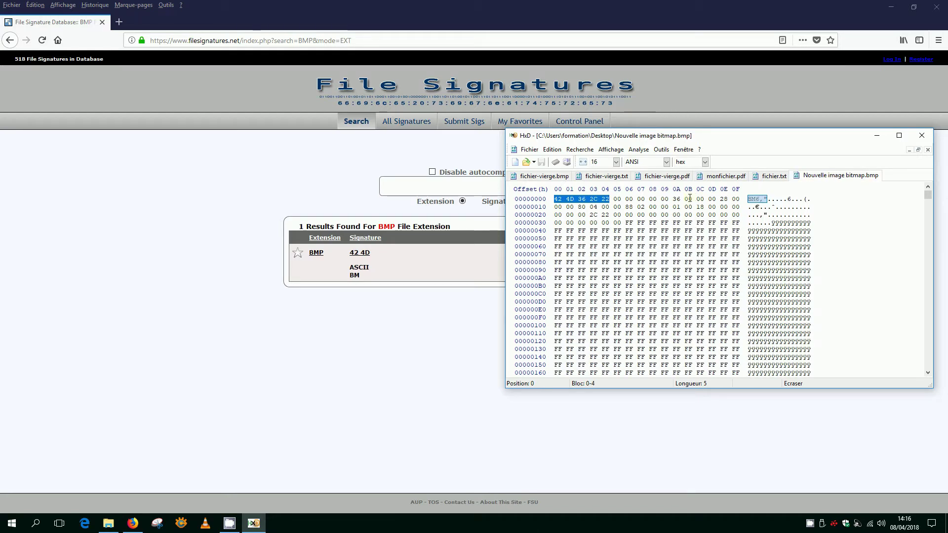
click(605, 215)
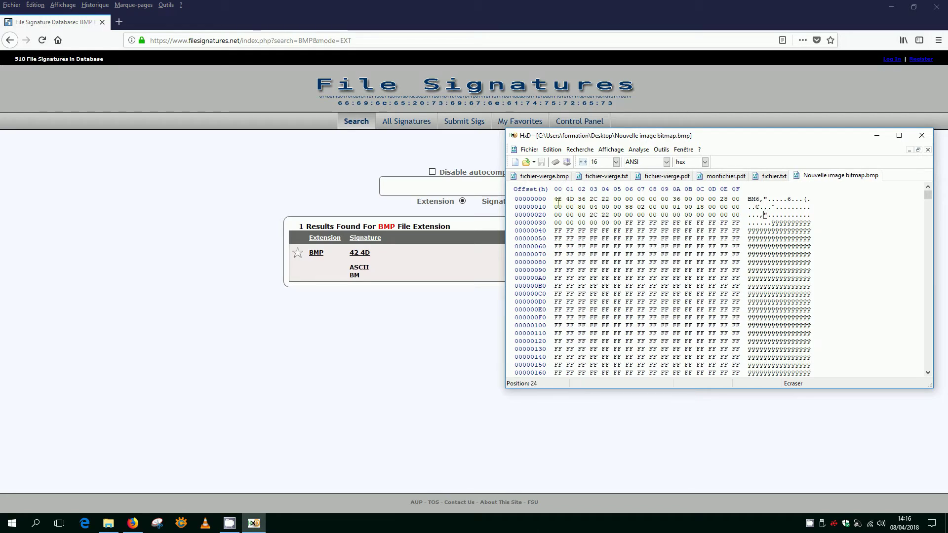
drag(575, 199, 551, 201)
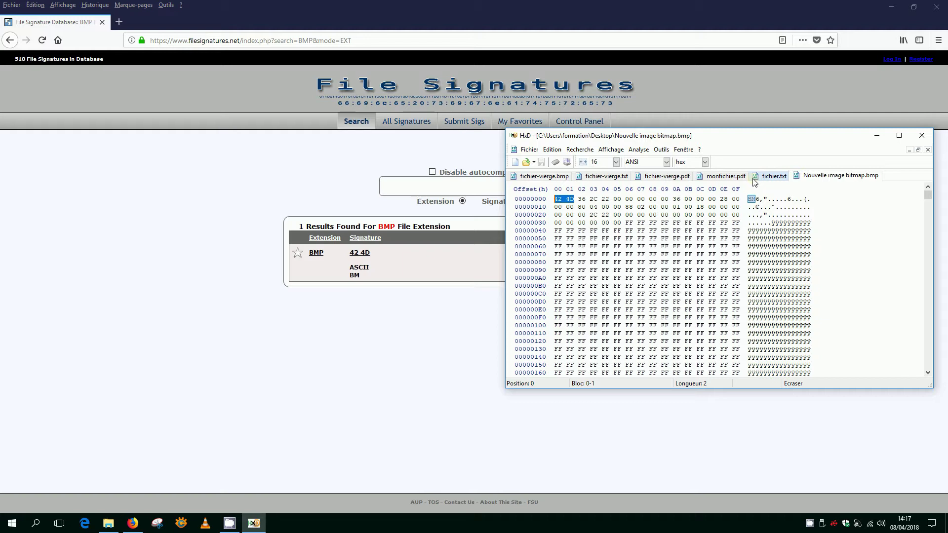
click(725, 177)
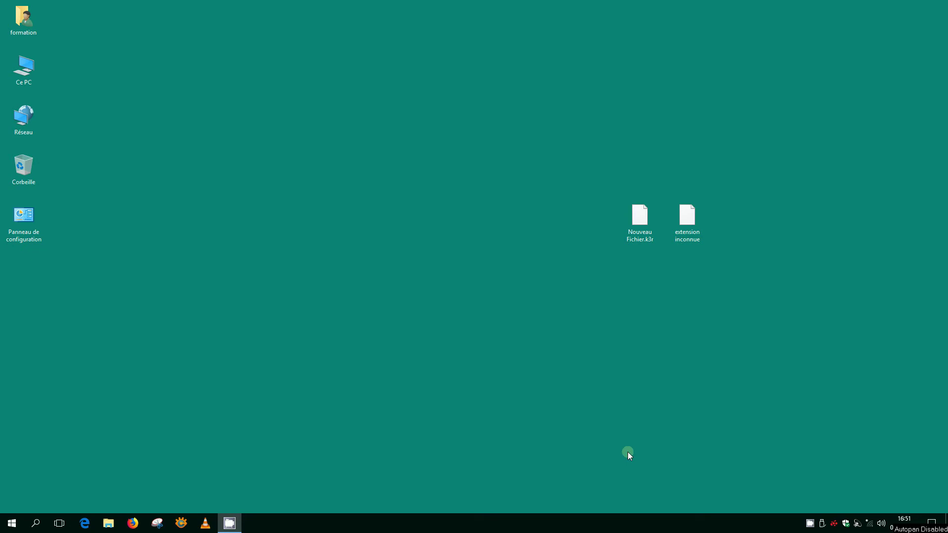
Move Nouveau Fichier.k3r away from the extension inconnue file on the desktop and view its file type details
drag(637, 220, 478, 318)
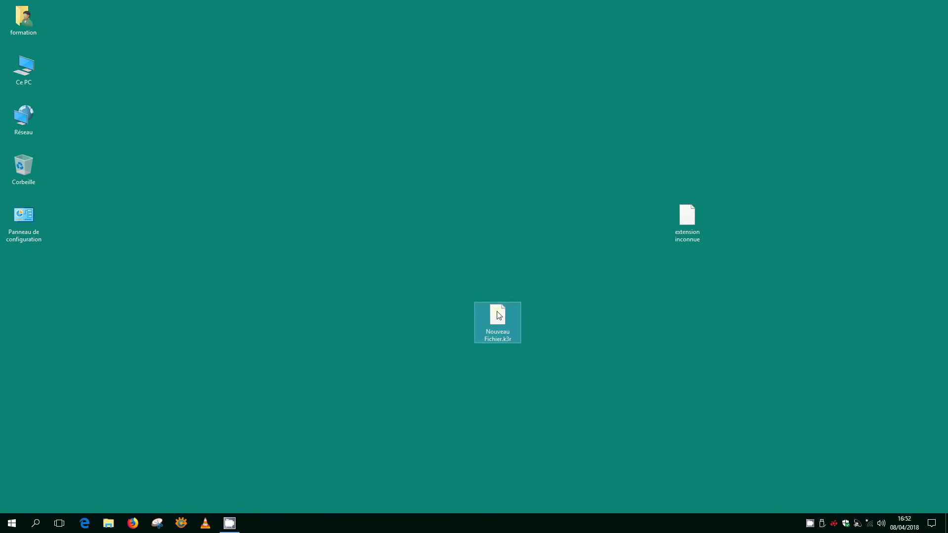
drag(509, 316, 453, 252)
mouse_move(412, 244)
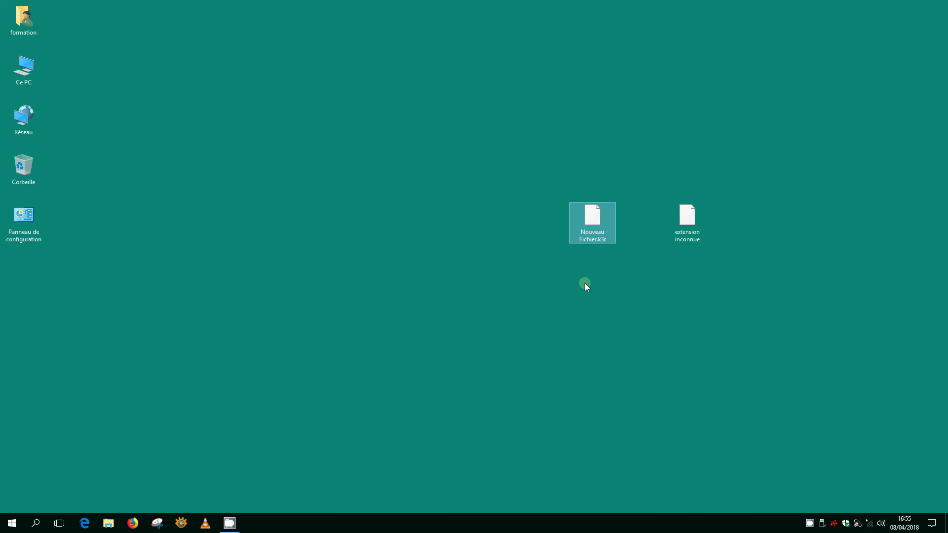
drag(592, 217, 450, 367)
click(556, 398)
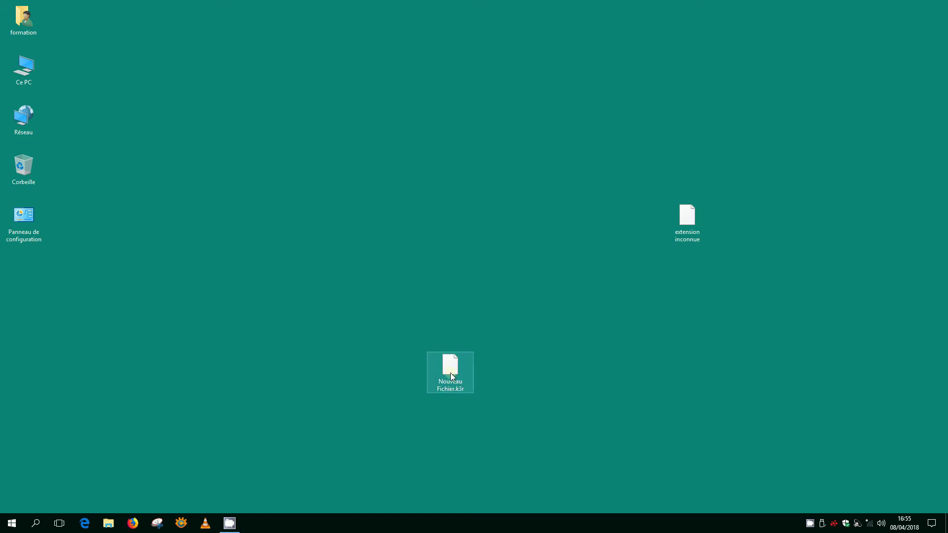
mouse_move(453, 375)
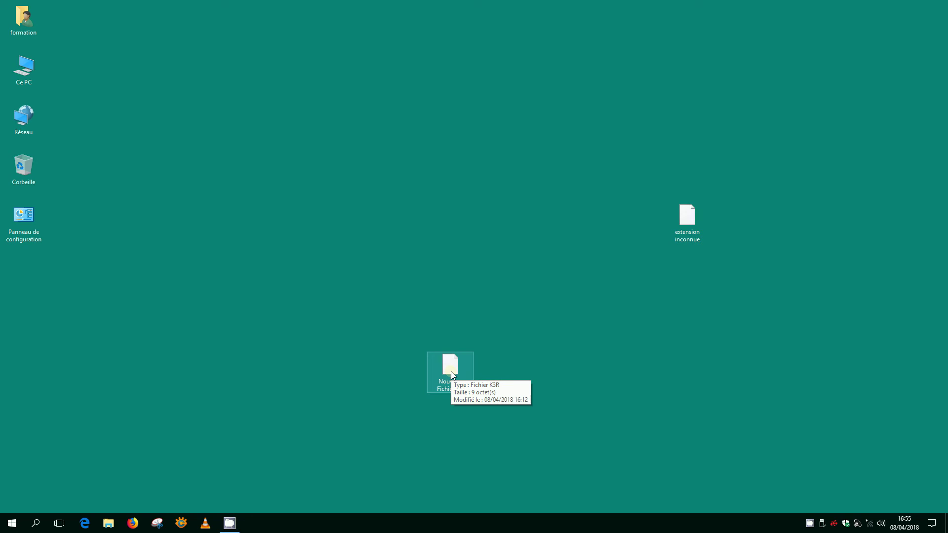
Open Nouveau Fichier.k3r with Bloc-notes, making it the application always used for .k3r files
right_click(451, 373)
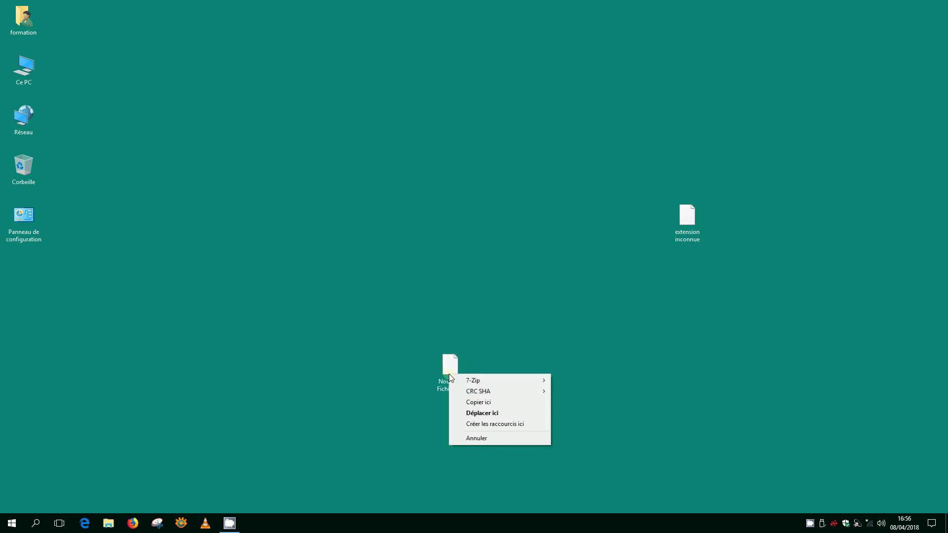
right_click(446, 371)
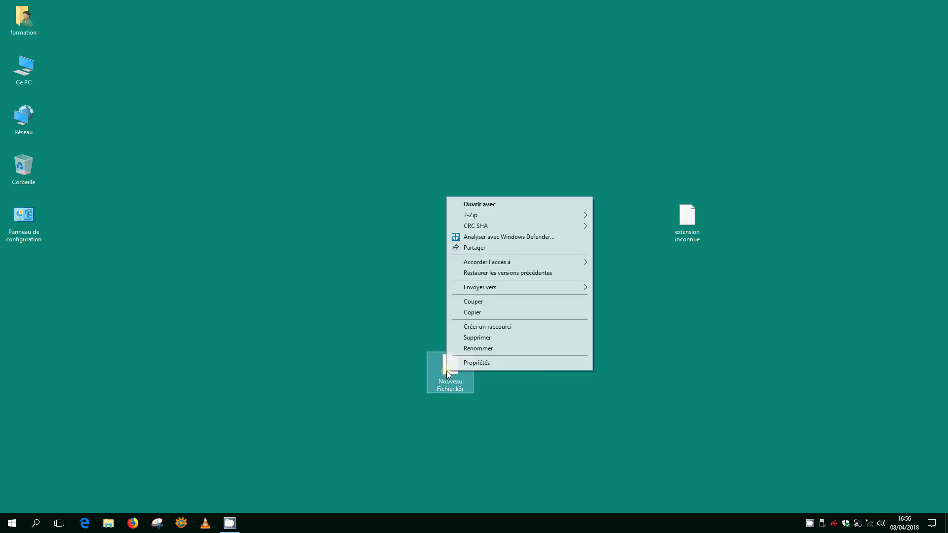
click(559, 202)
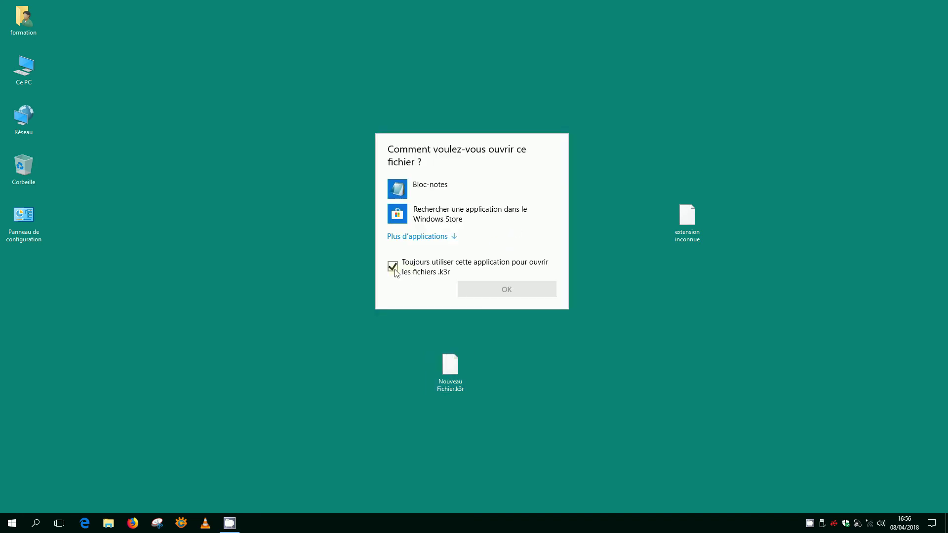
click(413, 190)
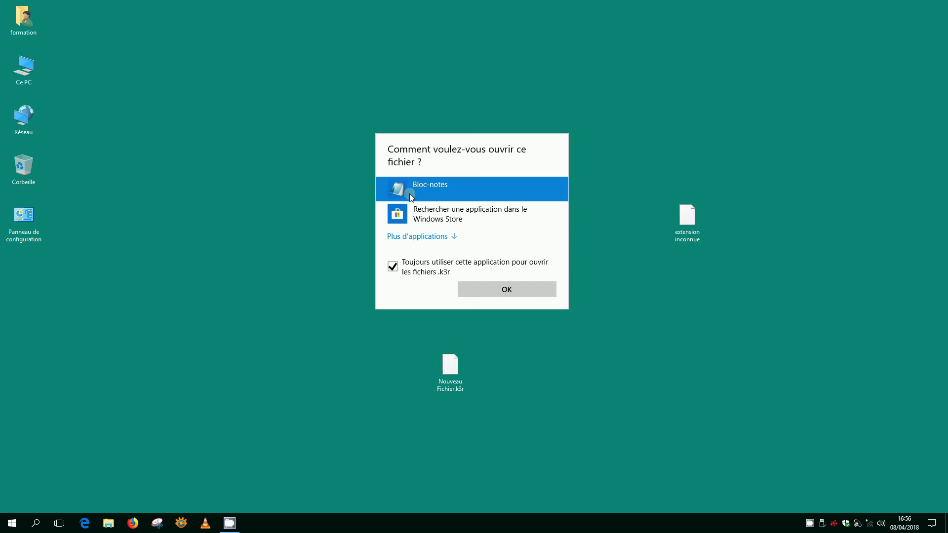
click(442, 236)
click(429, 187)
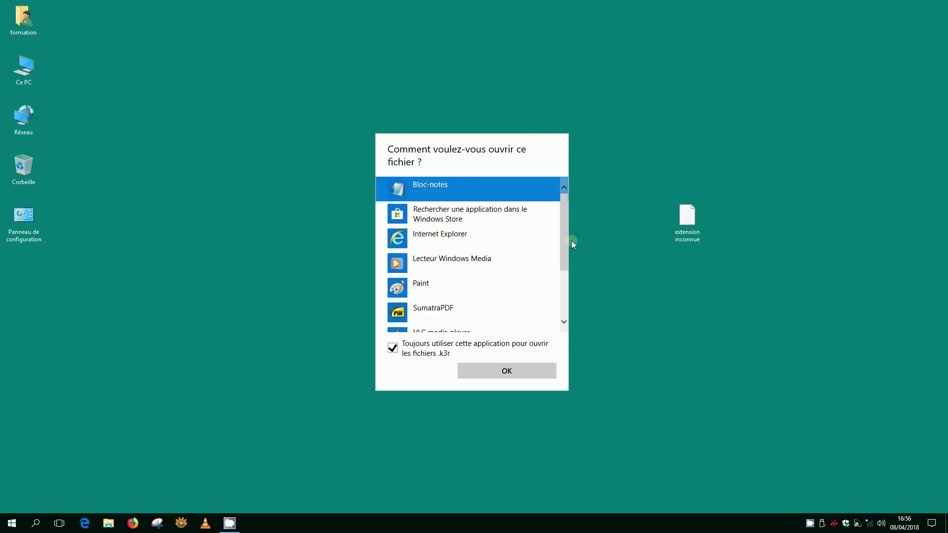
drag(562, 242, 495, 298)
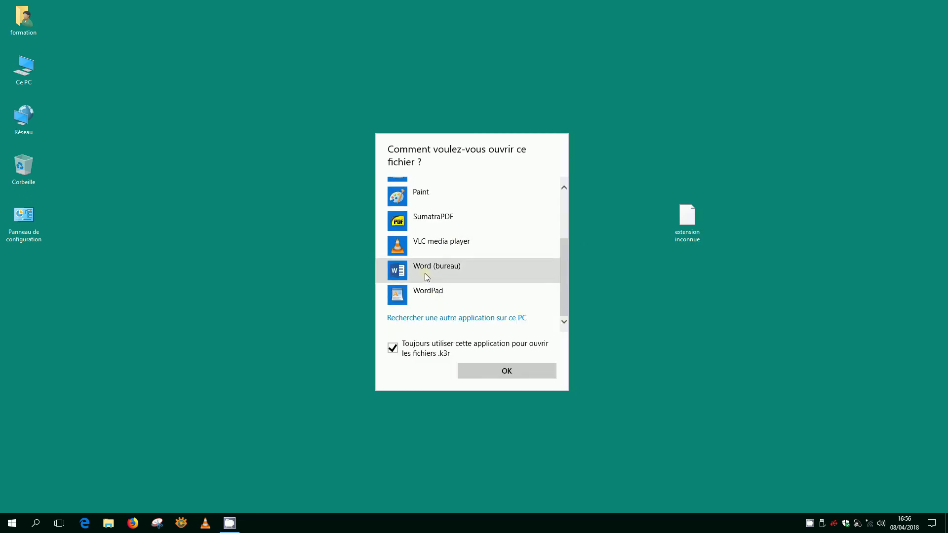
drag(567, 290, 572, 197)
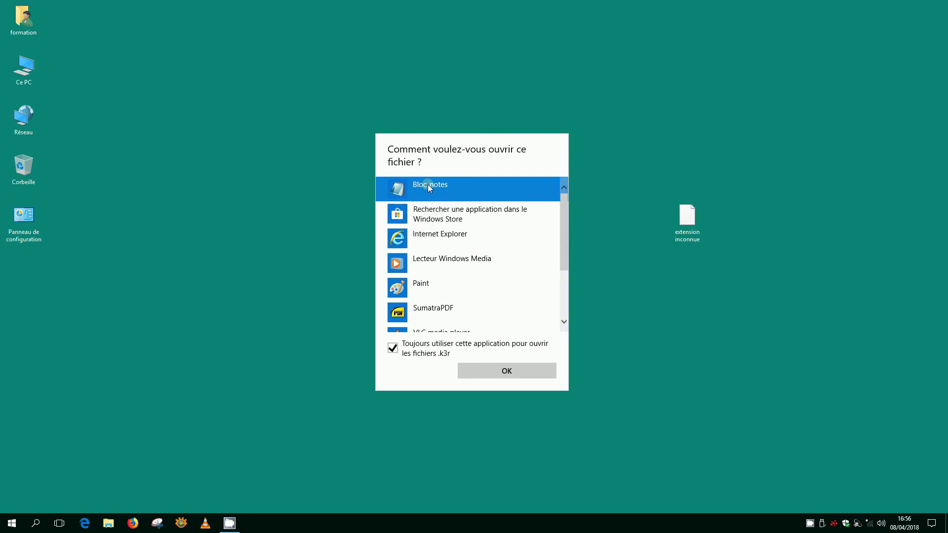
click(513, 370)
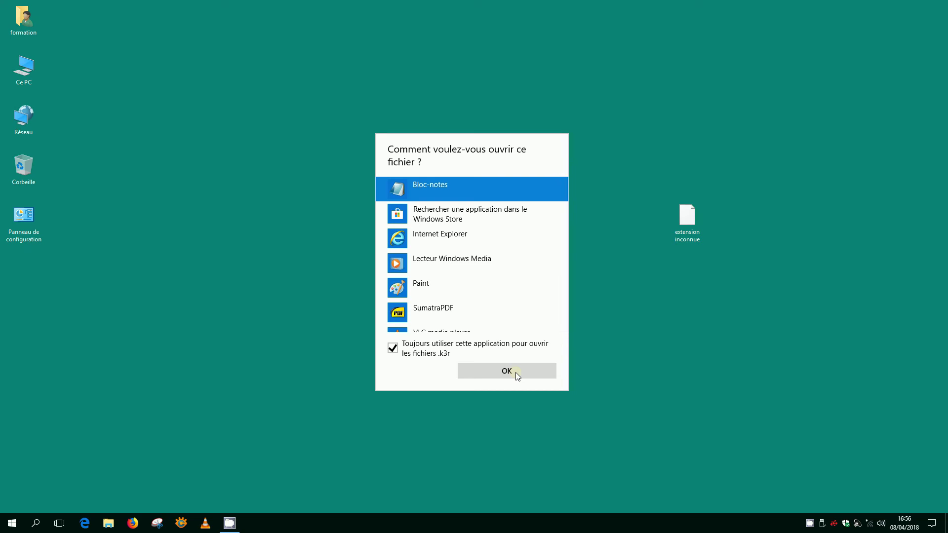
click(514, 370)
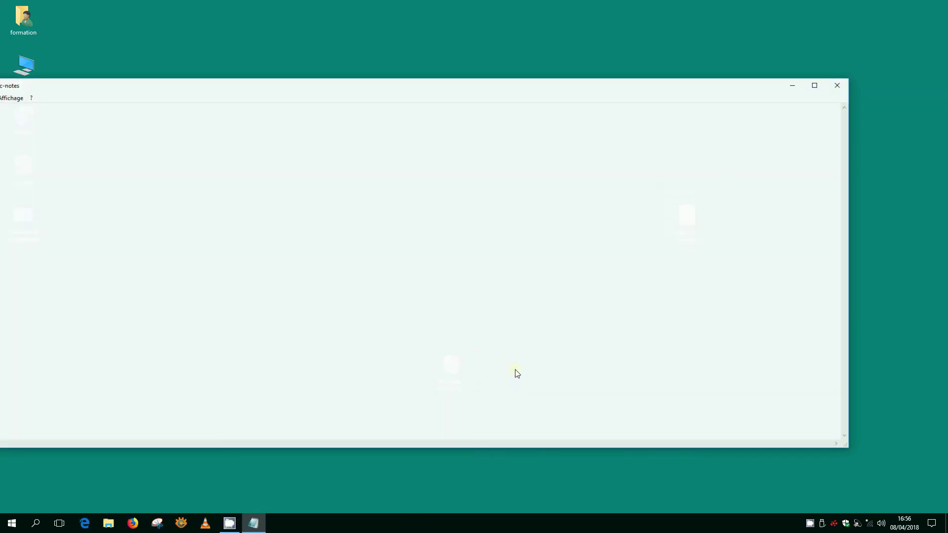
Reposition the Bloc-notes window to read the content of Nouveau Fichier.k3r, and close it
drag(633, 80, 706, 63)
drag(154, 73, 215, 78)
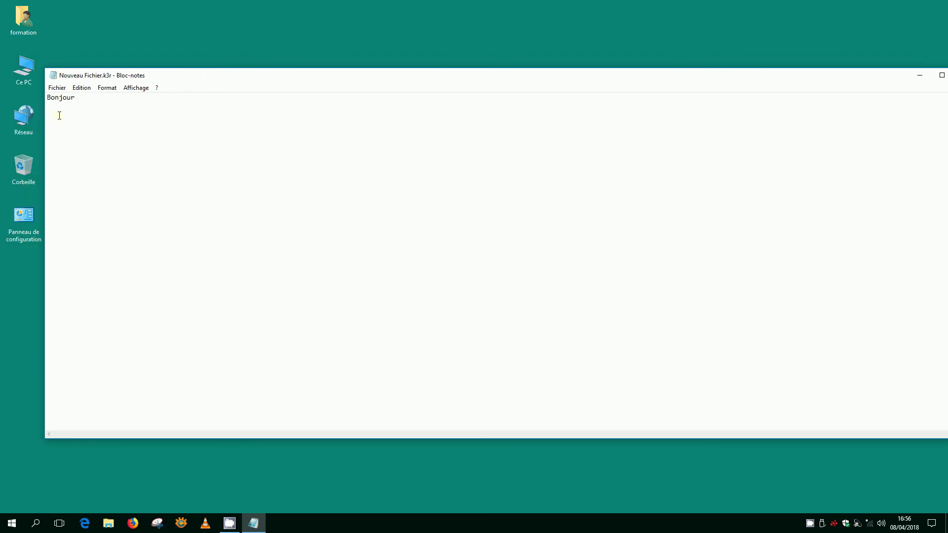
drag(424, 79, 349, 84)
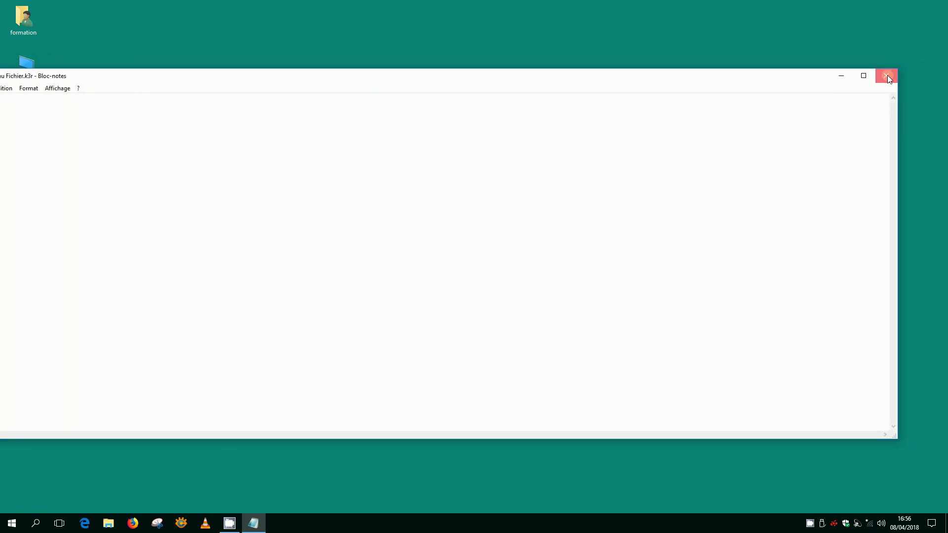
click(888, 75)
Reposition Nouveau Fichier.k3r near the middle of the desktop and check its icon and file type details
drag(466, 398, 486, 224)
click(464, 222)
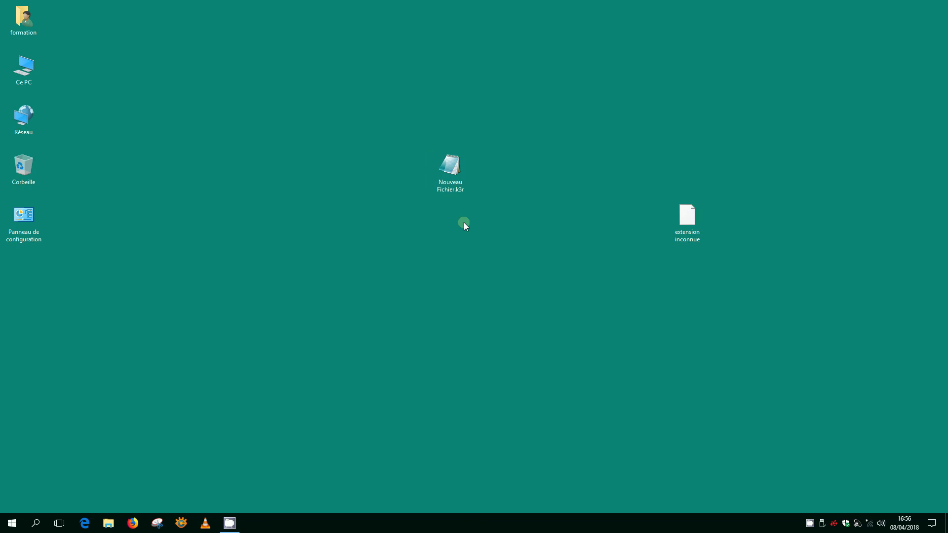
click(458, 190)
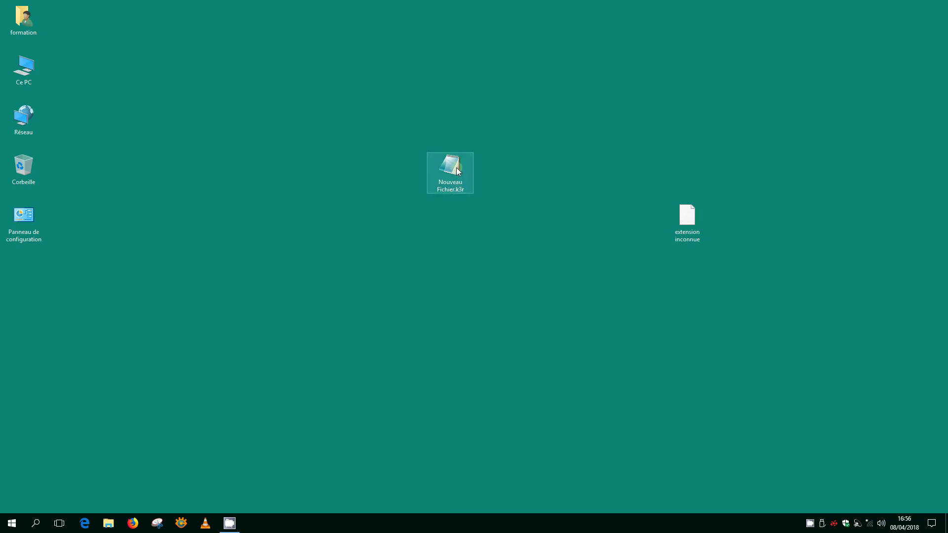
mouse_move(454, 174)
click(446, 161)
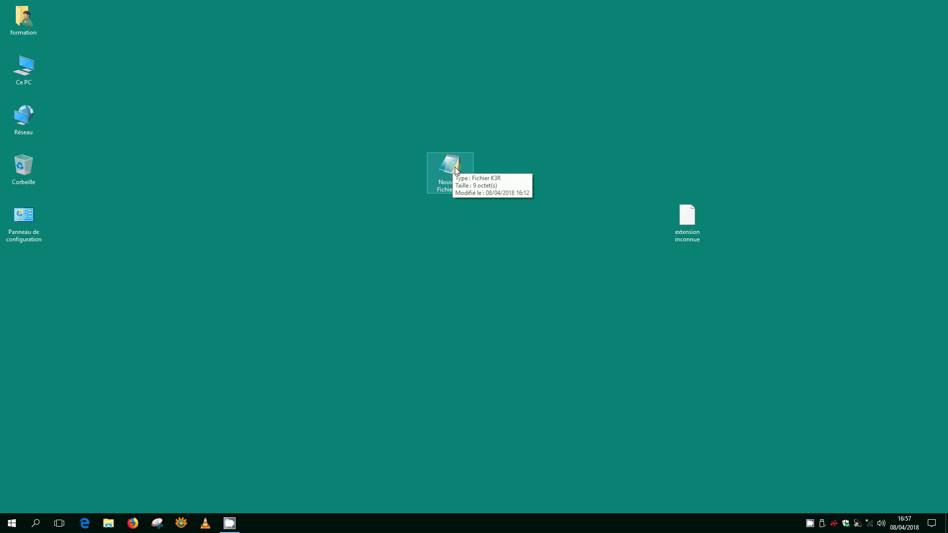
click(450, 179)
drag(436, 183, 525, 353)
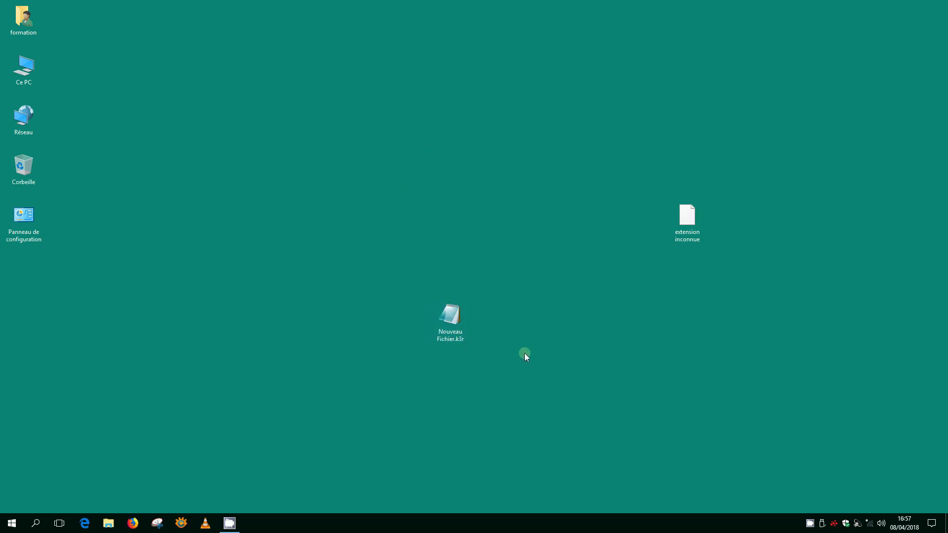
Open the Windows settings for choosing default applications by file type
click(11, 525)
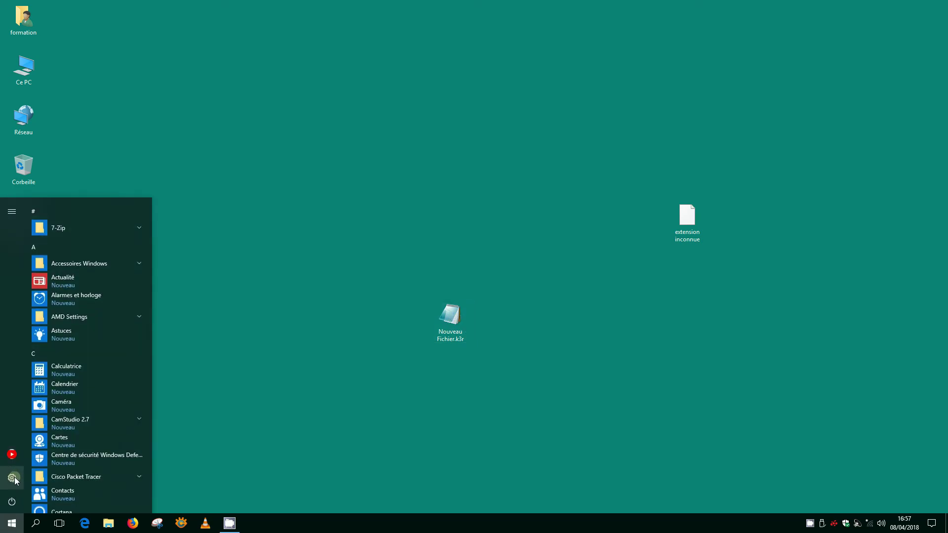
click(13, 478)
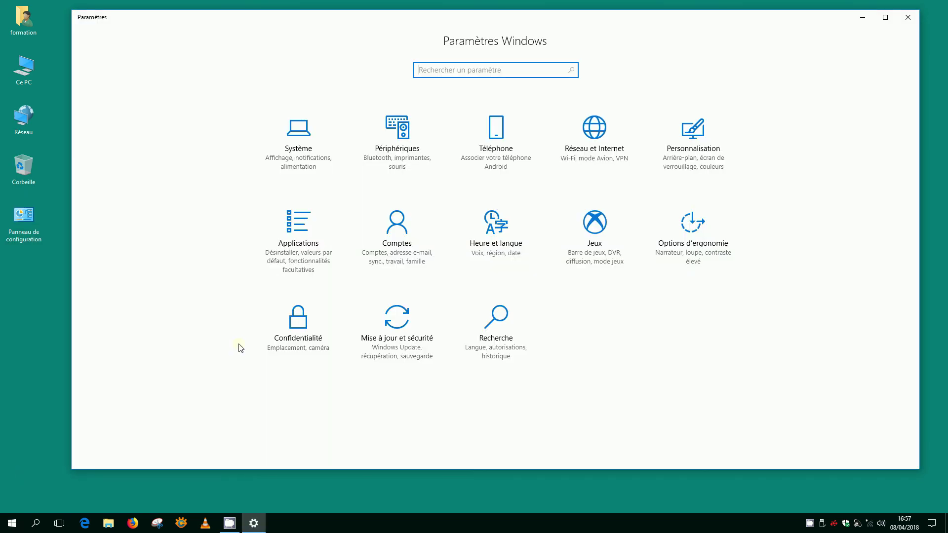
click(296, 233)
click(138, 143)
scroll(375, 173, down, 2)
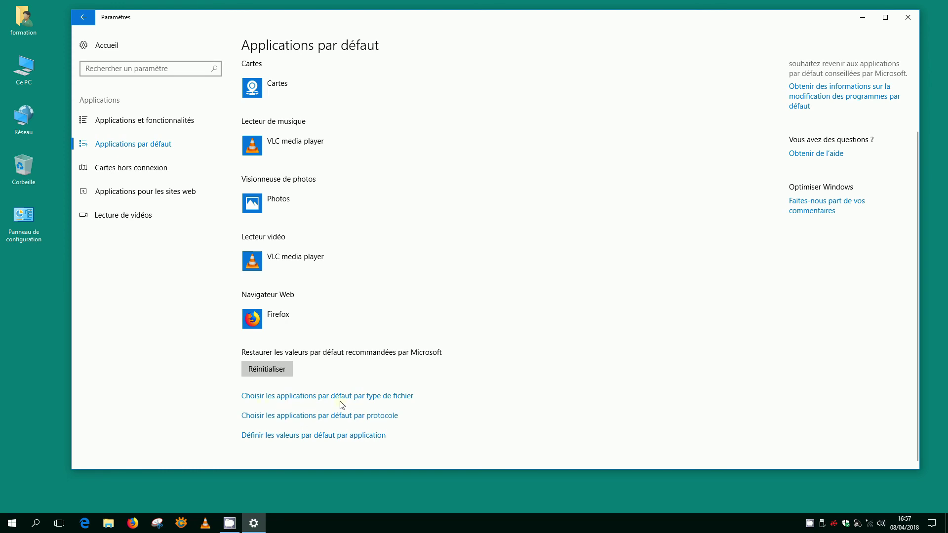
click(383, 398)
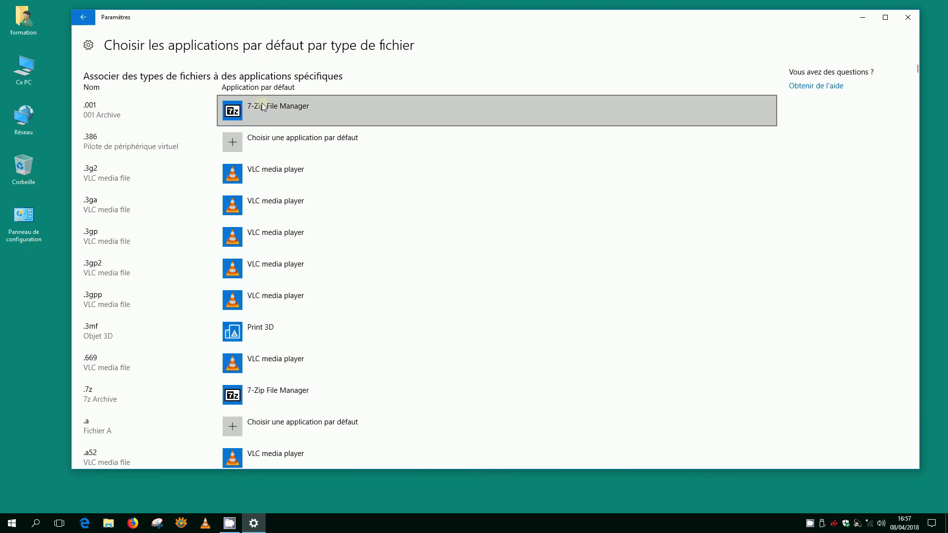
Examine the list of file types and their default applications, from .001 through the extensions beginning with c
click(277, 238)
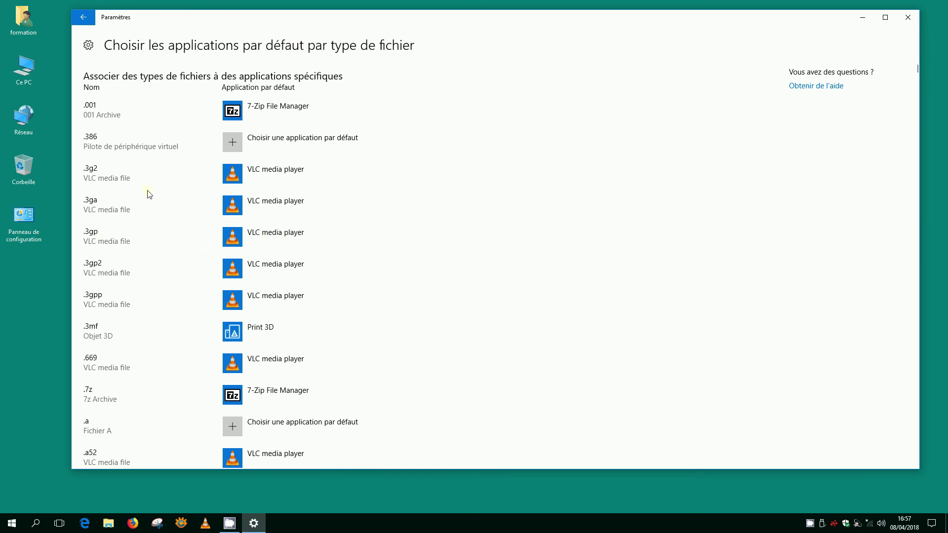
scroll(153, 185, down, 9)
scroll(154, 180, down, 10)
scroll(158, 182, down, 15)
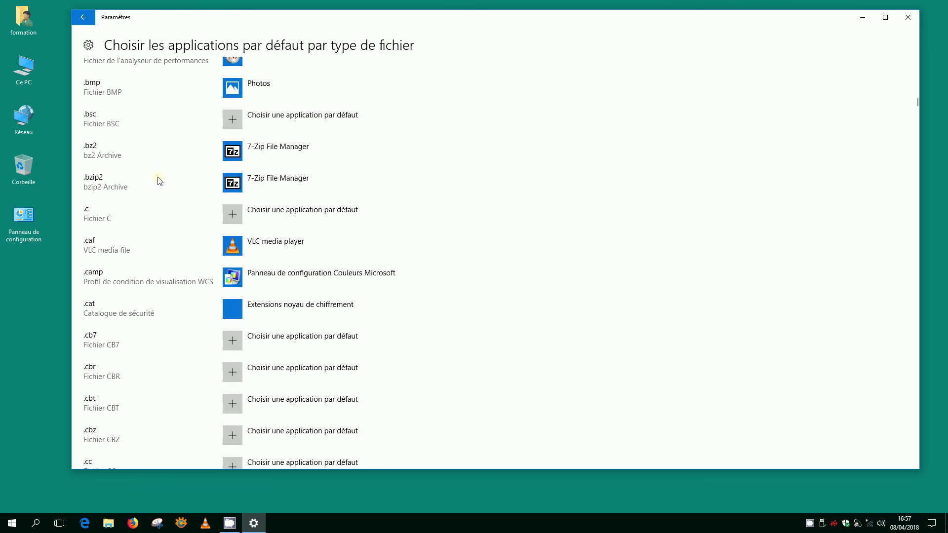
scroll(157, 184, down, 5)
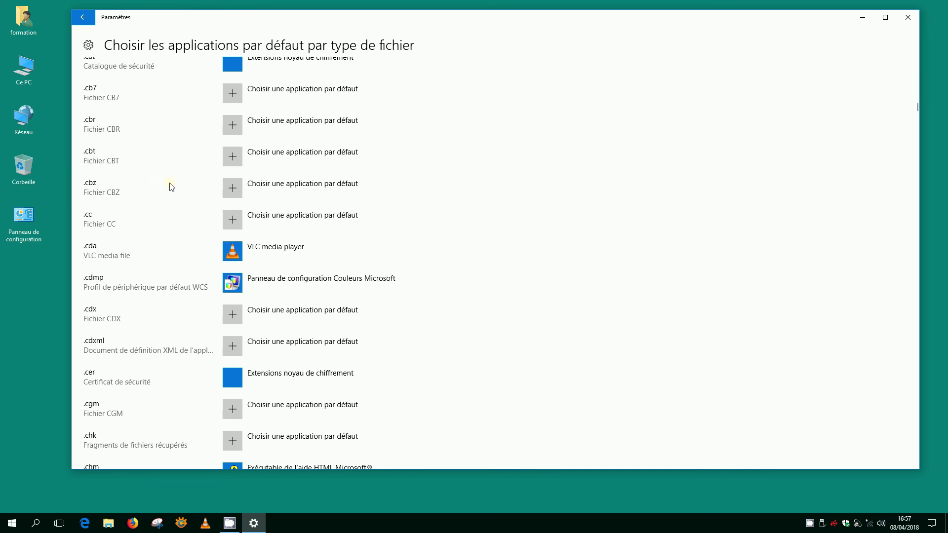
scroll(170, 186, down, 12)
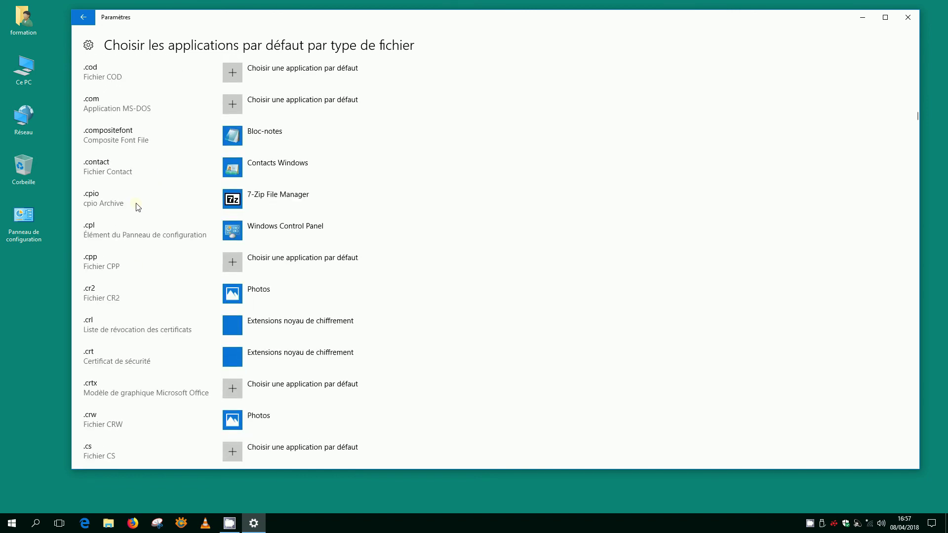
scroll(129, 216, down, 5)
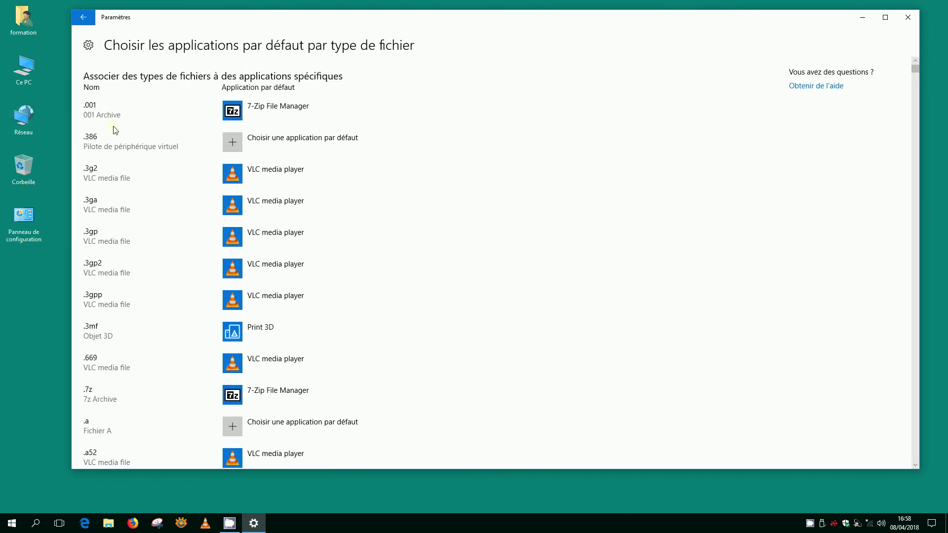
Find the .k3r extension in the file type list, check its default application, and close the settings window
scroll(120, 163, down, 20)
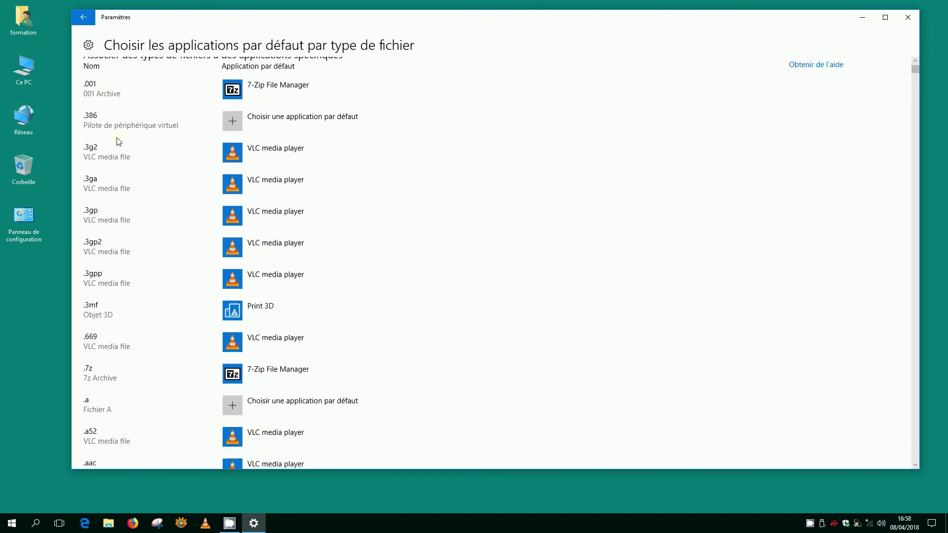
scroll(126, 170, down, 20)
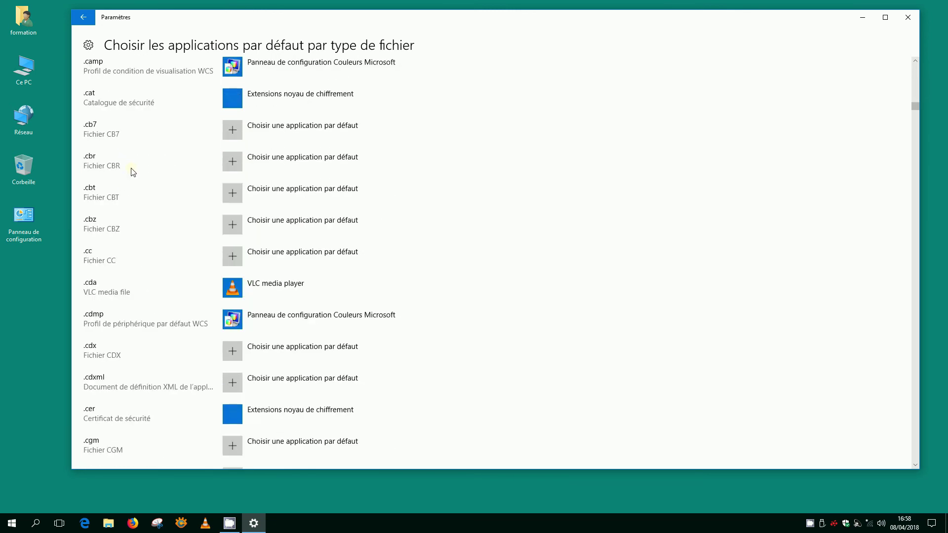
scroll(139, 171, down, 20)
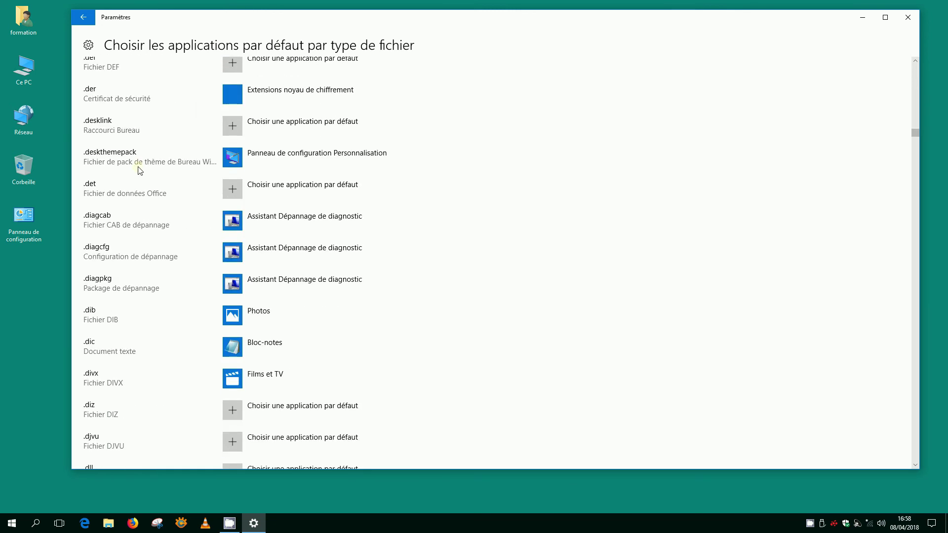
scroll(145, 168, down, 20)
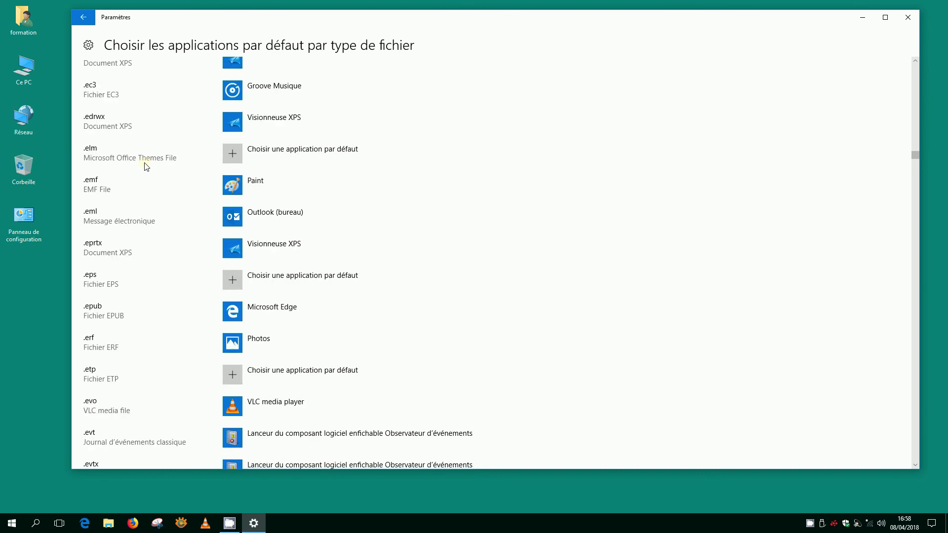
scroll(147, 167, down, 20)
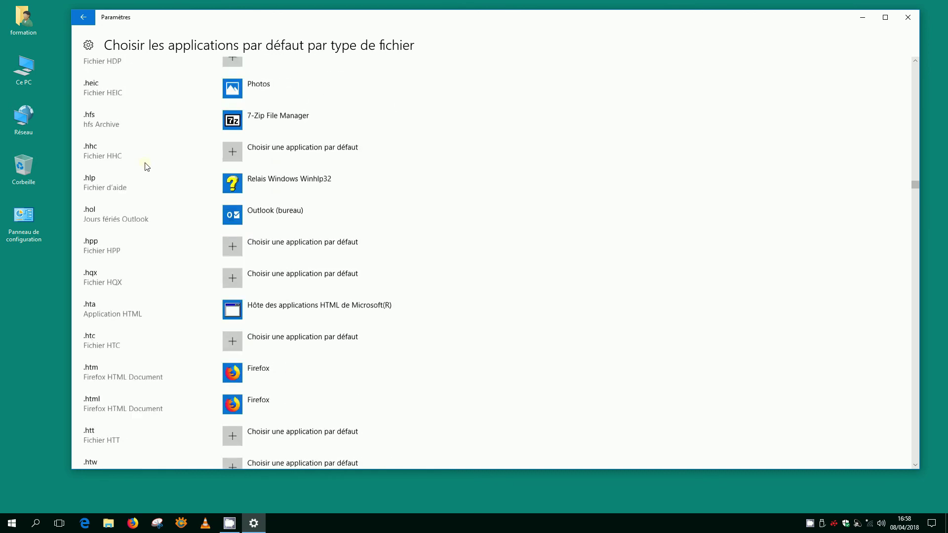
scroll(147, 166, down, 15)
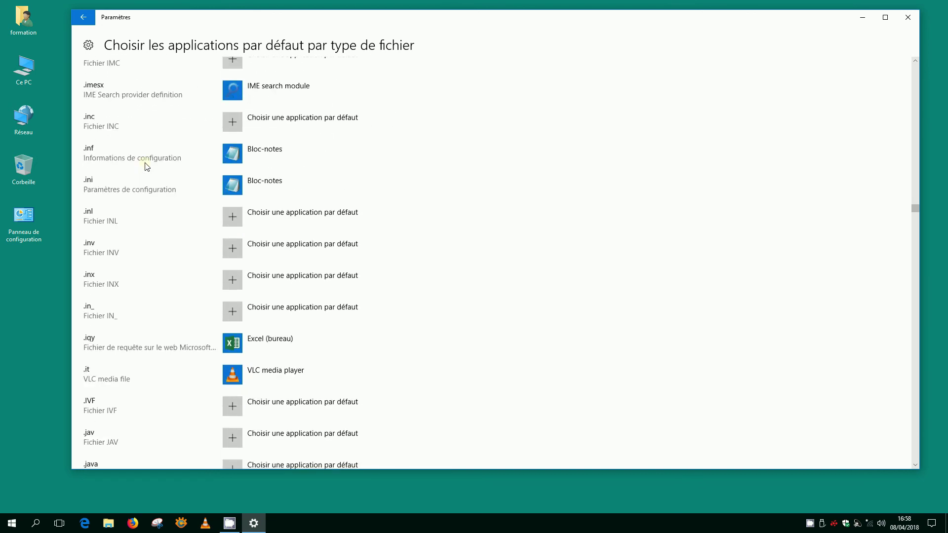
scroll(147, 166, down, 5)
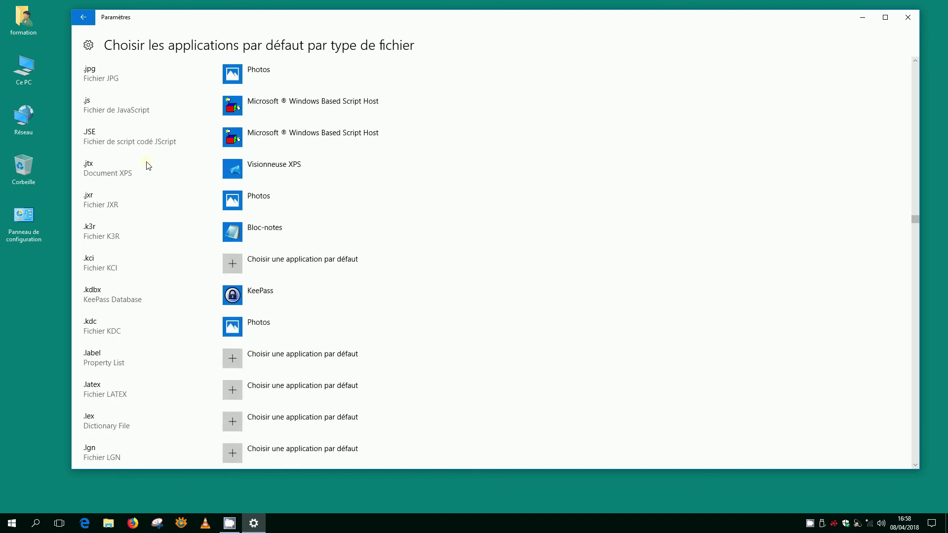
scroll(146, 165, down, 20)
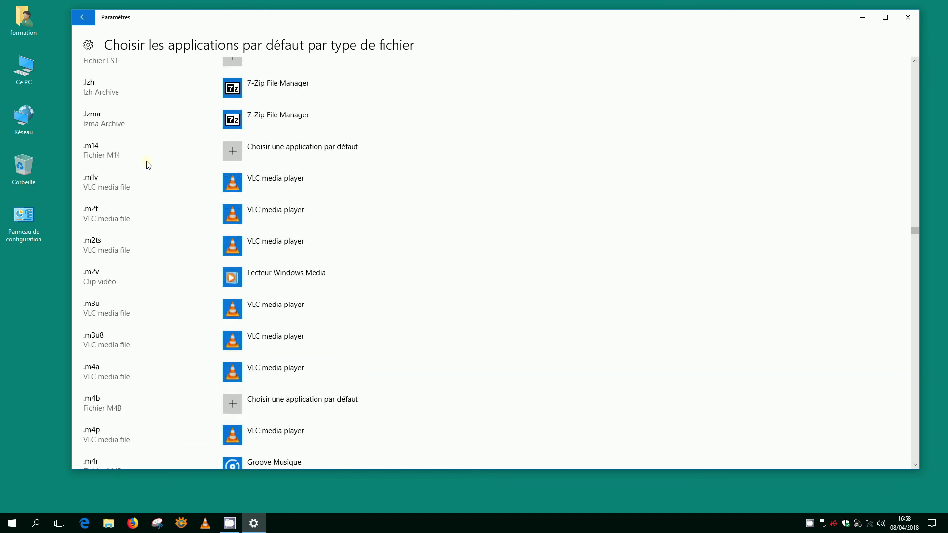
scroll(147, 164, up, 20)
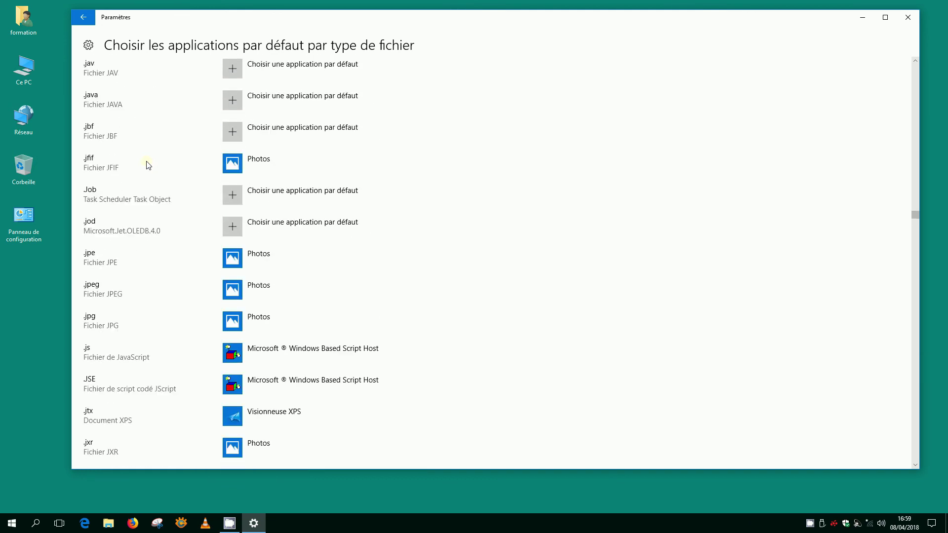
scroll(146, 165, down, 5)
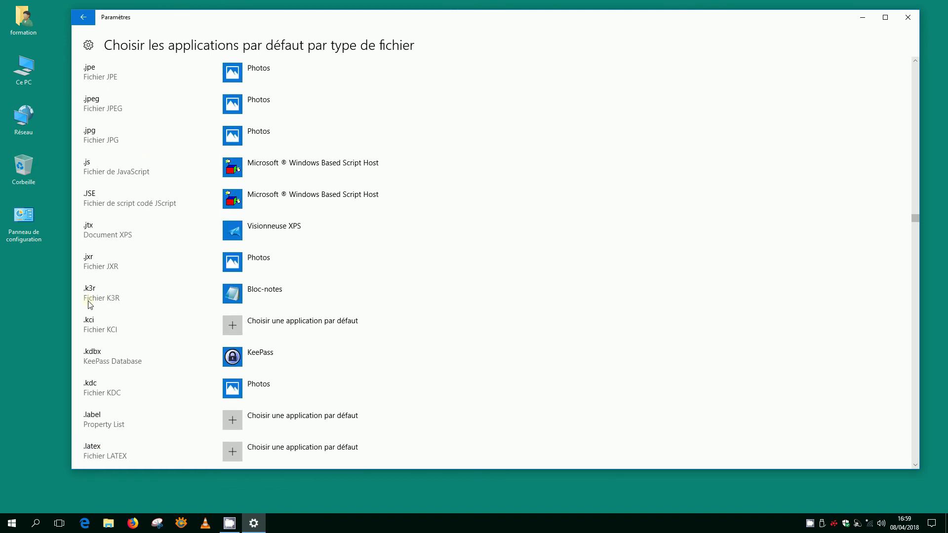
click(249, 294)
click(907, 16)
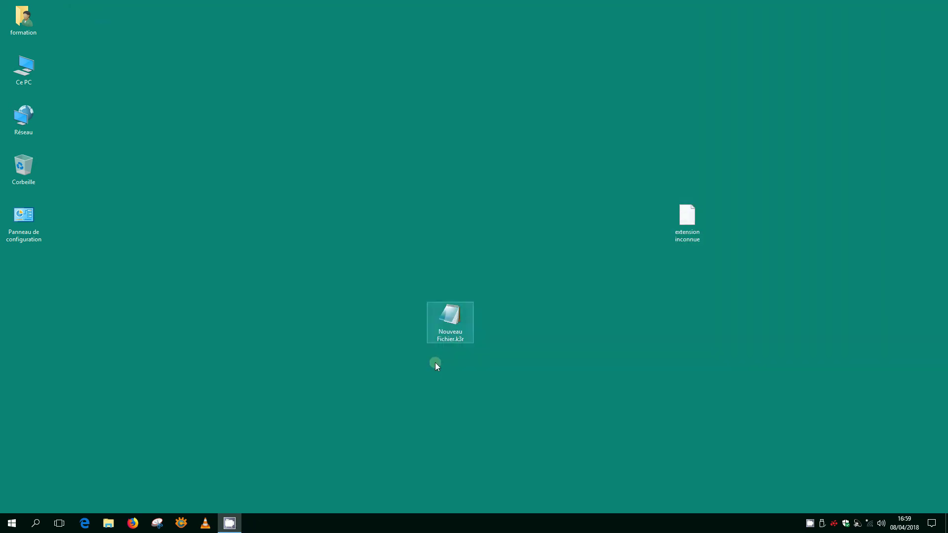
Create a new text document on the desktop, change its extension to .k3r, and place it near Nouveau Fichier.k3r to check its file type
right_click(268, 119)
mouse_move(339, 211)
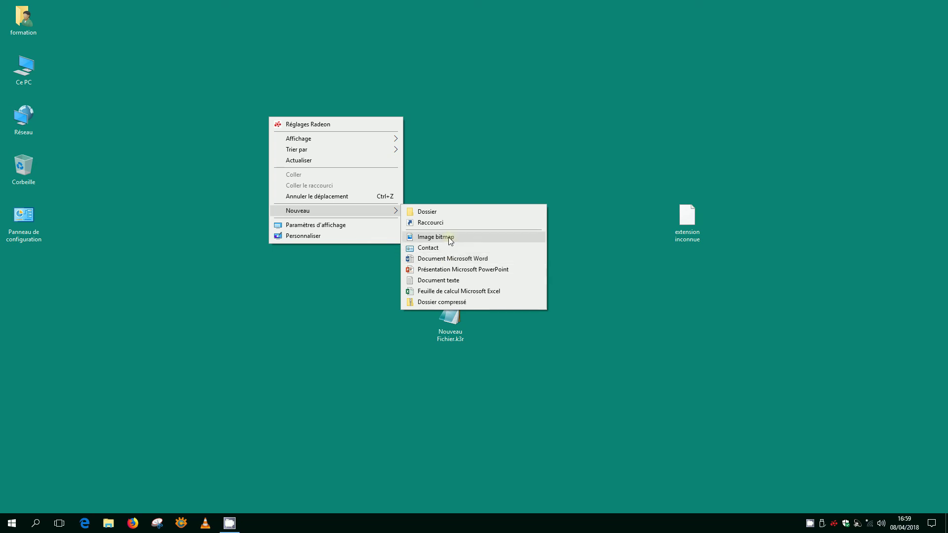
click(436, 280)
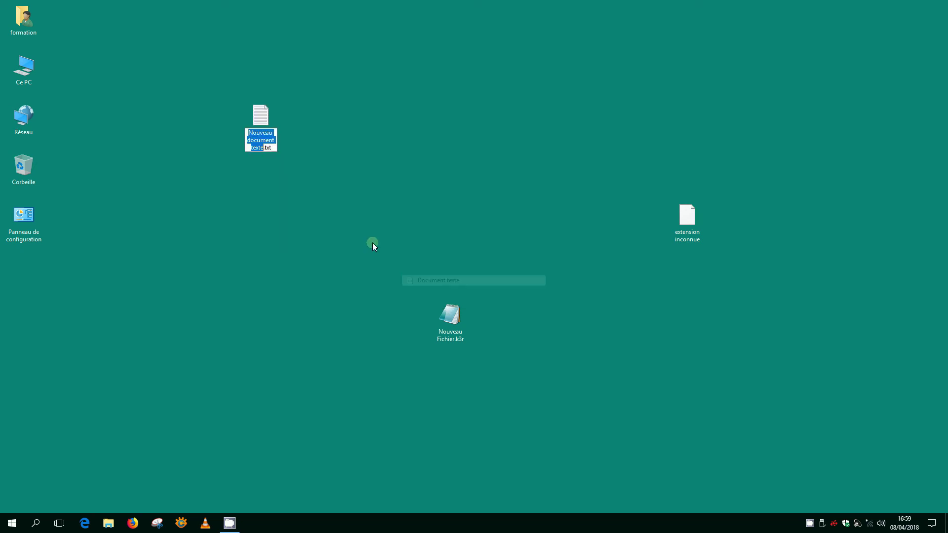
drag(264, 148, 282, 148)
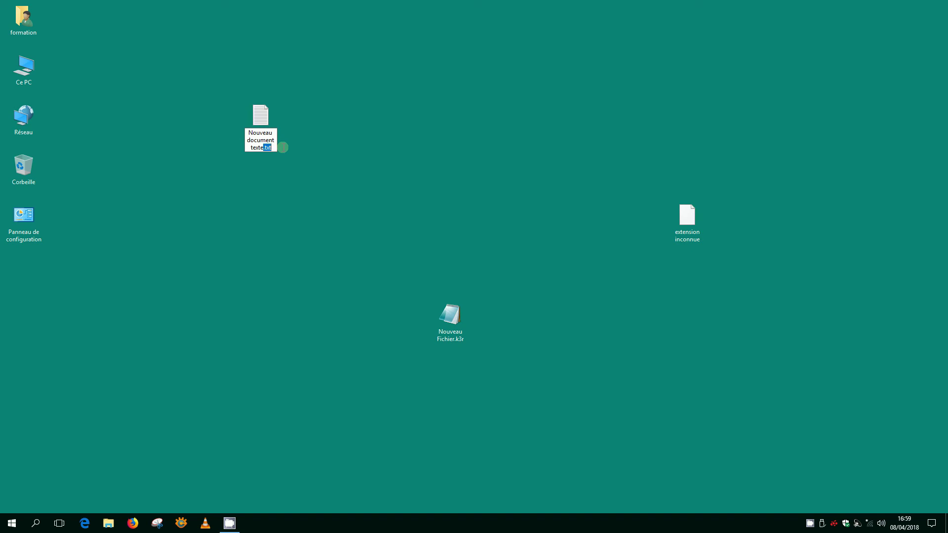
text(.k3r)
key(Return)
key(Return)
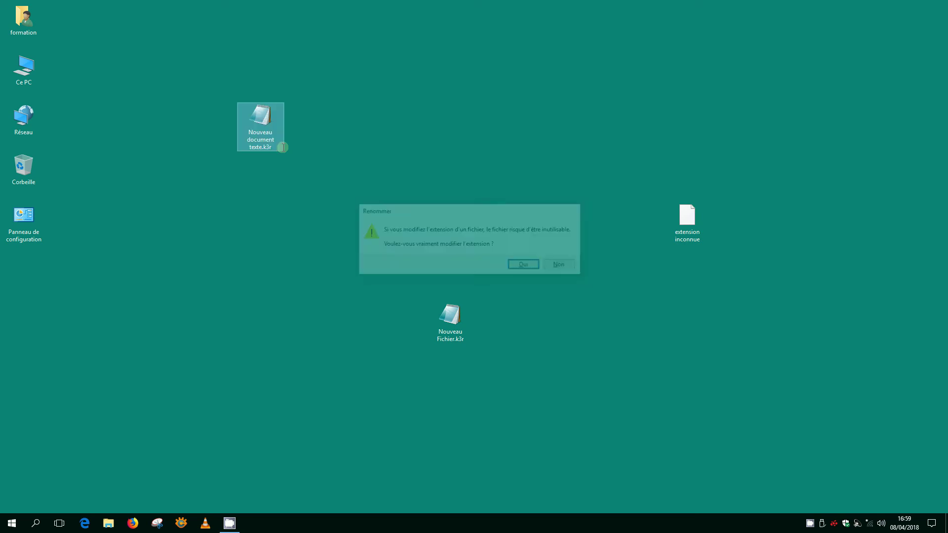
drag(238, 140, 381, 366)
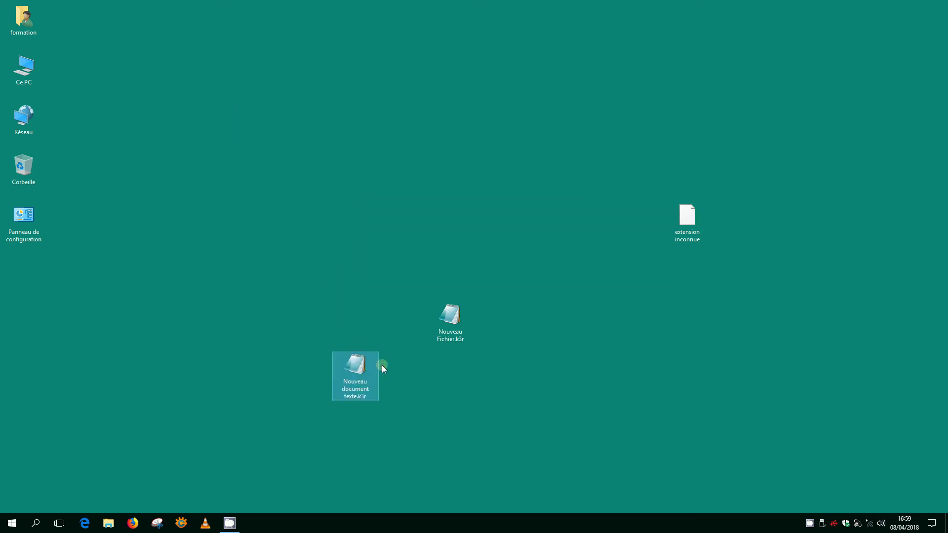
mouse_move(360, 373)
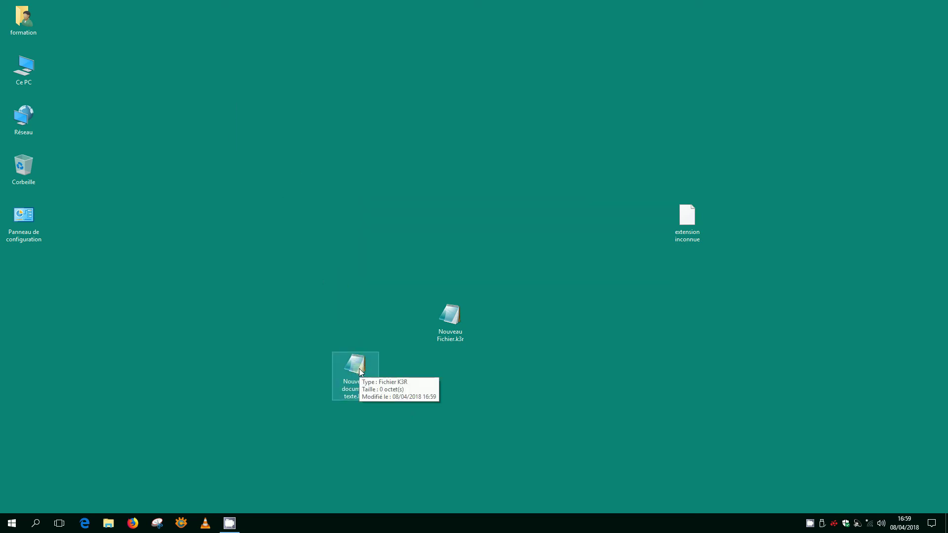